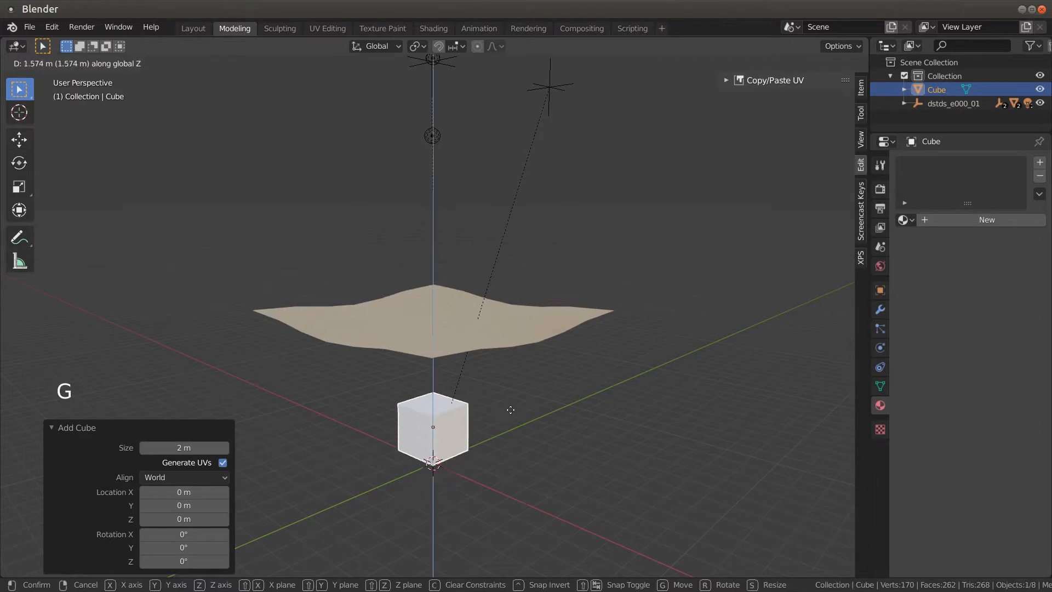
Raise the cube about 6.79 m along Z to the ground mesh and scale it uniformly to about 2.211.
{"action": "left_click", "coordinate": [505, 310]}
{"action": "middle_click_drag", "start_coordinate": [504, 308], "coordinate": [521, 394]}
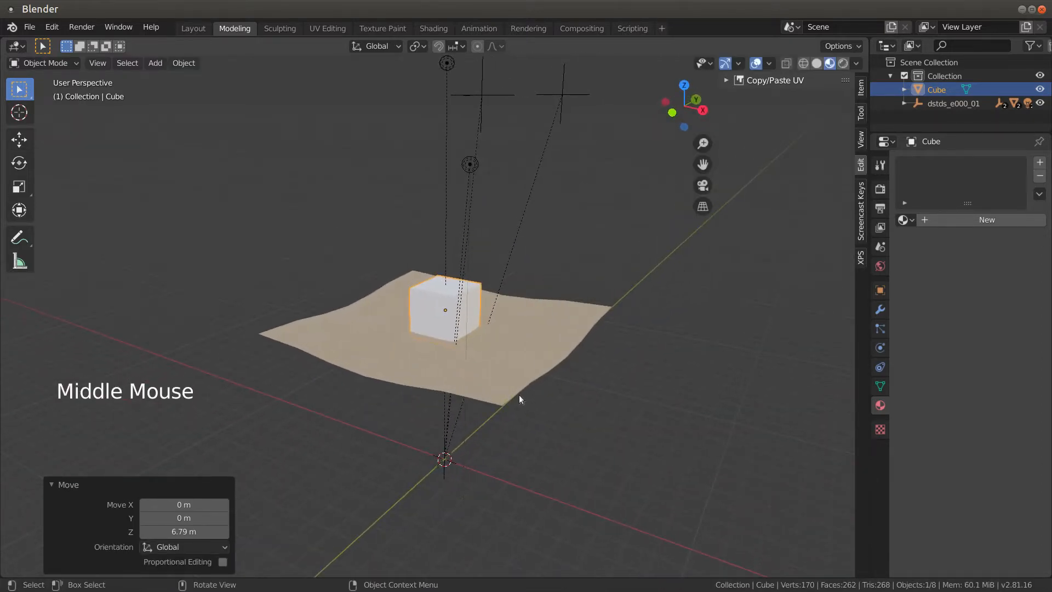
{"action": "key", "text": "s"}
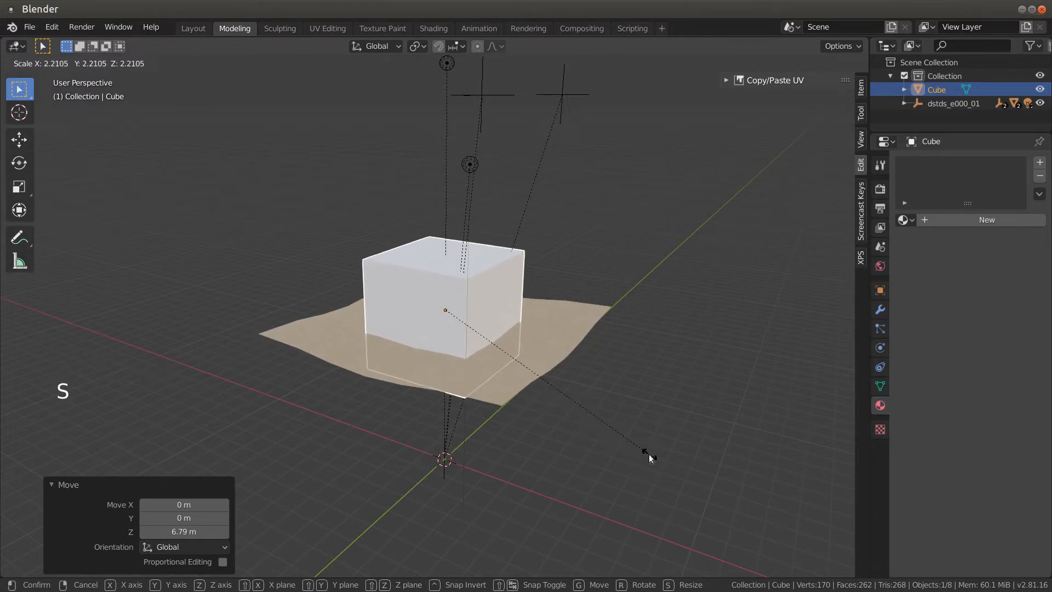
{"action": "left_click", "coordinate": [649, 454]}
{"action": "middle_click_drag", "start_coordinate": [545, 416], "coordinate": [603, 408]}
Inset the cube's front face by about 0.47 m to outline a doorway.
{"action": "left_click", "coordinate": [496, 334]}
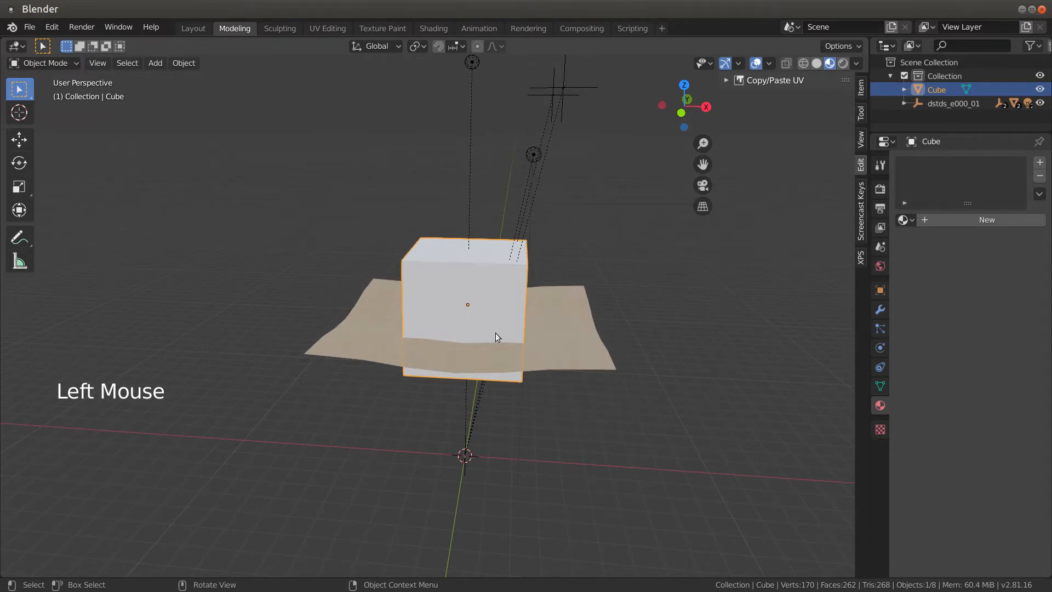
{"action": "key", "text": "Tab"}
{"action": "key", "text": "1"}
{"action": "left_click", "coordinate": [497, 328]}
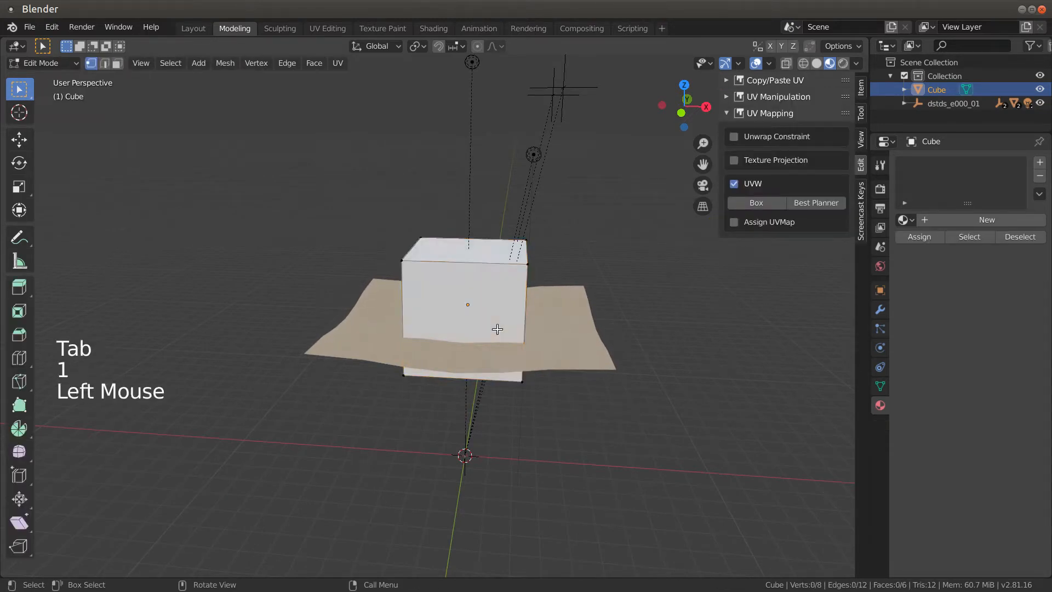
{"action": "key", "text": "3"}
{"action": "left_click", "coordinate": [497, 328]}
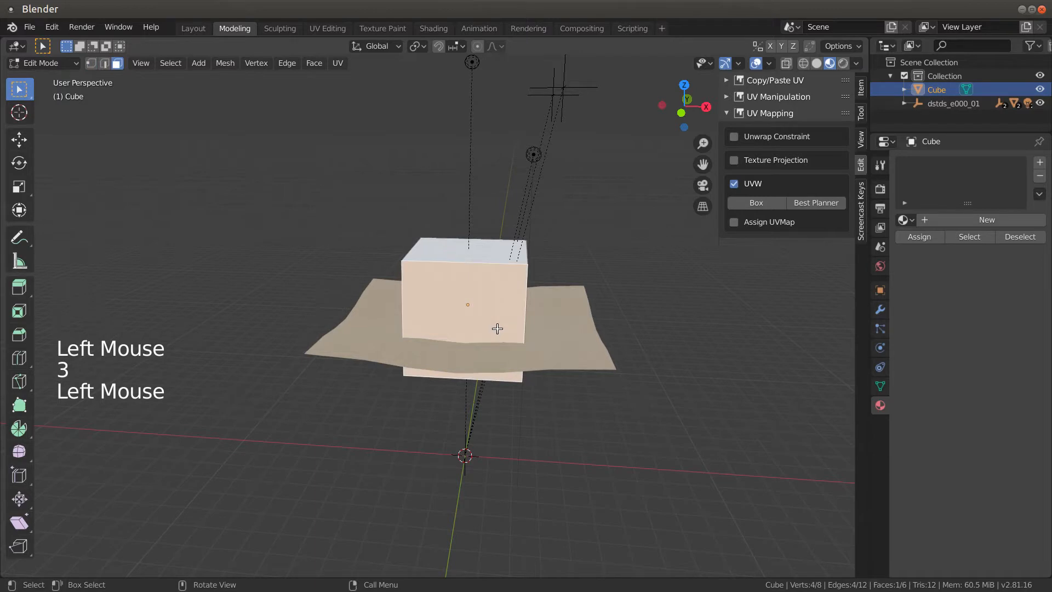
{"action": "key", "text": "i"}
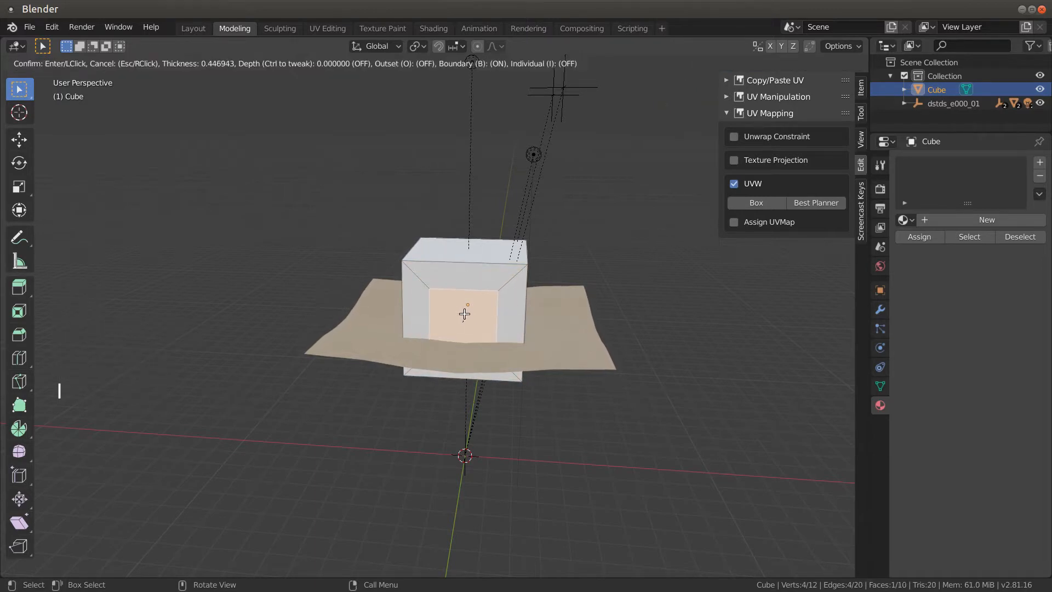
{"action": "left_click", "coordinate": [465, 315]}
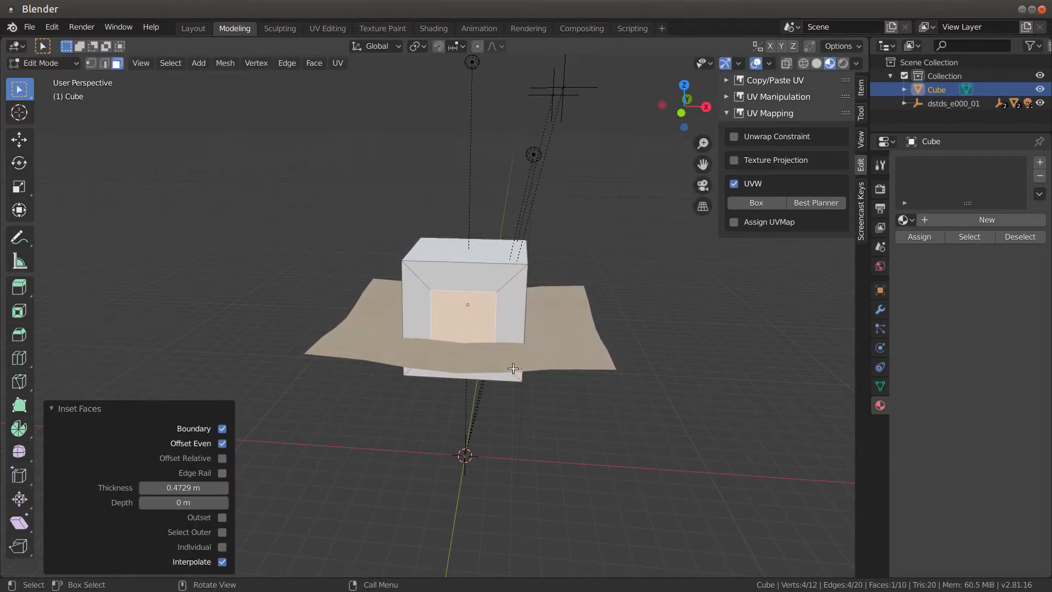
Extrude the inset face about 1.8 m along Y into the cube to hollow out the doorway, and return to Object Mode.
{"action": "key", "text": "e"}
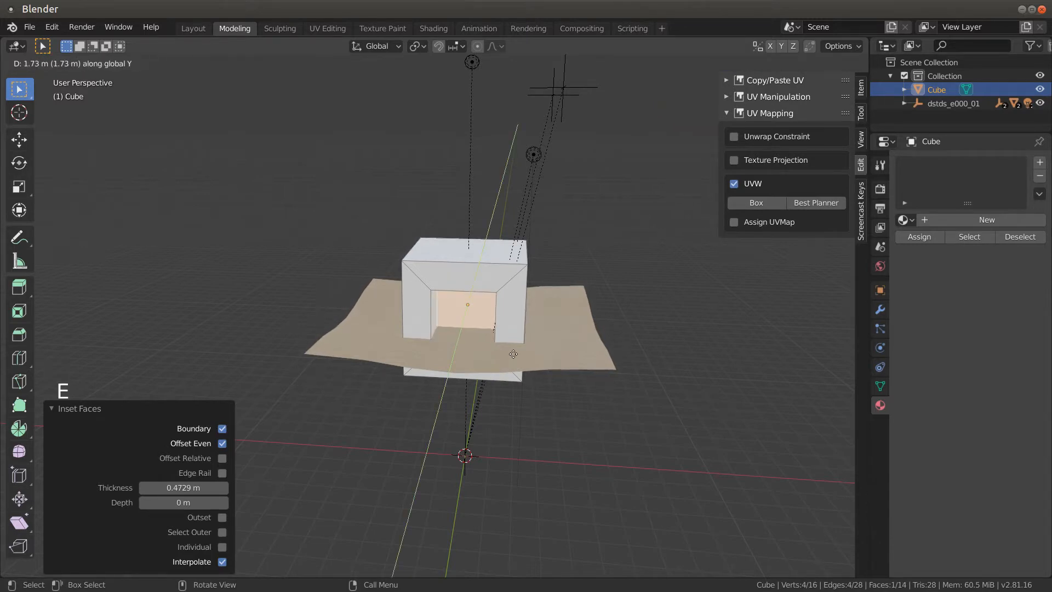
{"action": "left_click", "coordinate": [513, 353]}
{"action": "middle_click_drag", "start_coordinate": [583, 424], "coordinate": [441, 363]}
{"action": "middle_click_drag", "start_coordinate": [462, 315], "coordinate": [611, 330]}
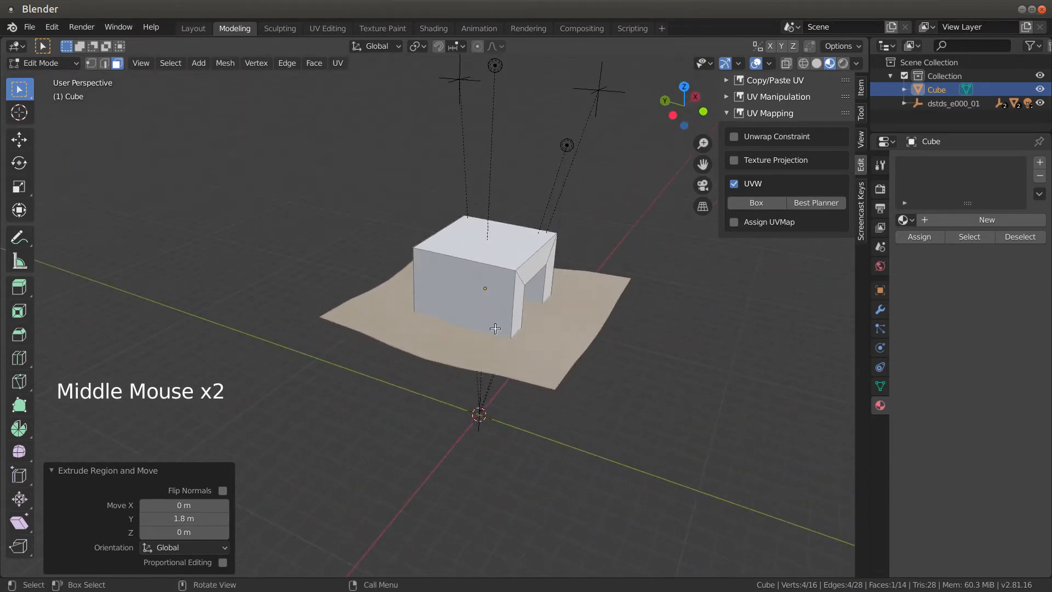
{"action": "middle_click_drag", "start_coordinate": [494, 329], "coordinate": [420, 302]}
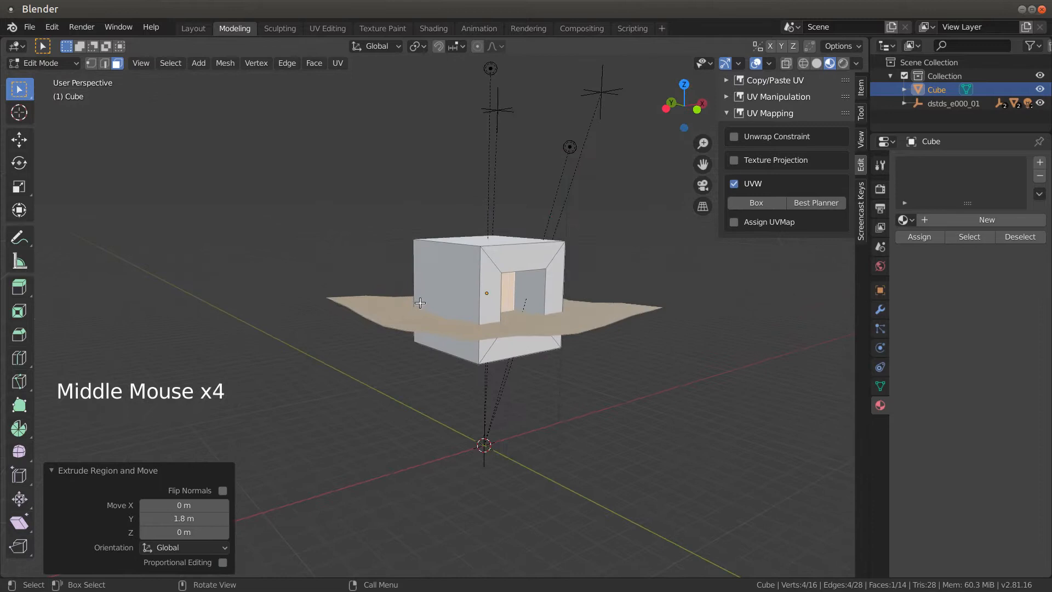
{"action": "key", "text": "Tab"}
{"action": "left_click", "coordinate": [495, 254]}
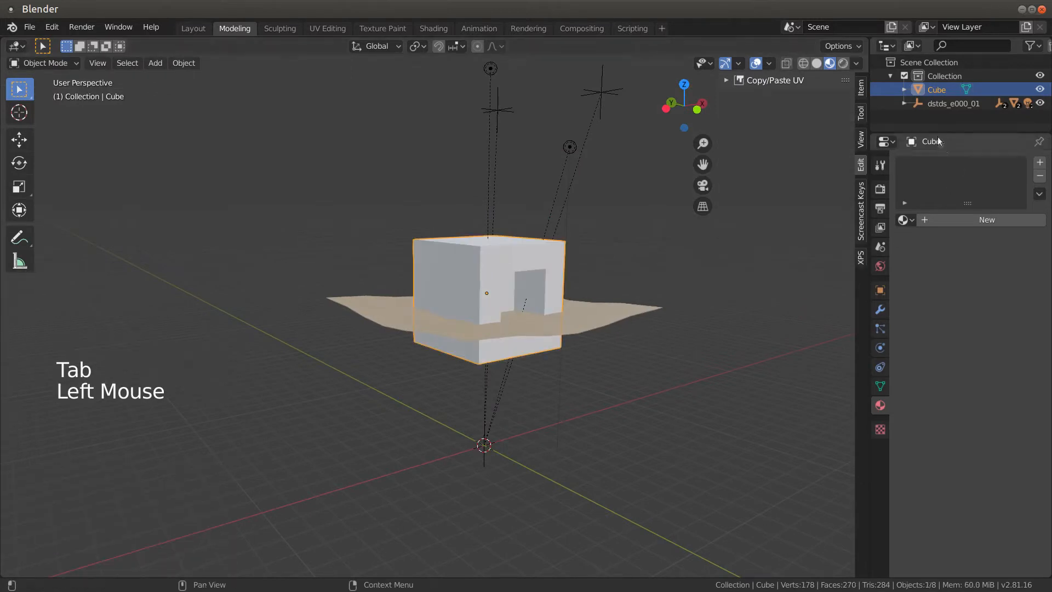
Set dstds_e000_01 as the parent of the cube, reusing the copied object name.
{"action": "left_click", "coordinate": [953, 105]}
{"action": "left_click", "coordinate": [953, 107]}
{"action": "double_click", "coordinate": [953, 108]}
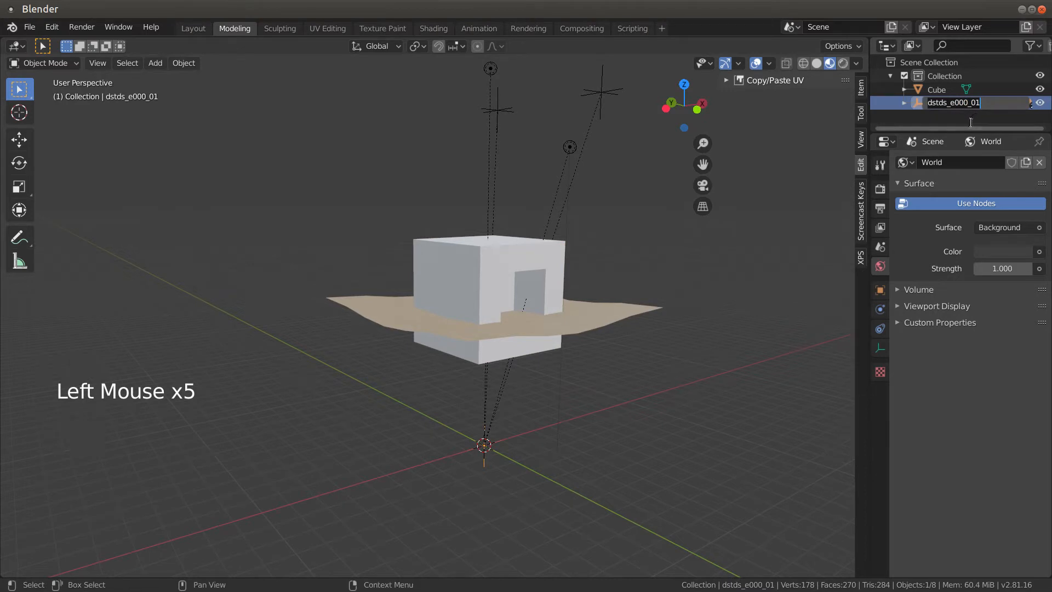
{"action": "key", "text": "ctrl+c"}
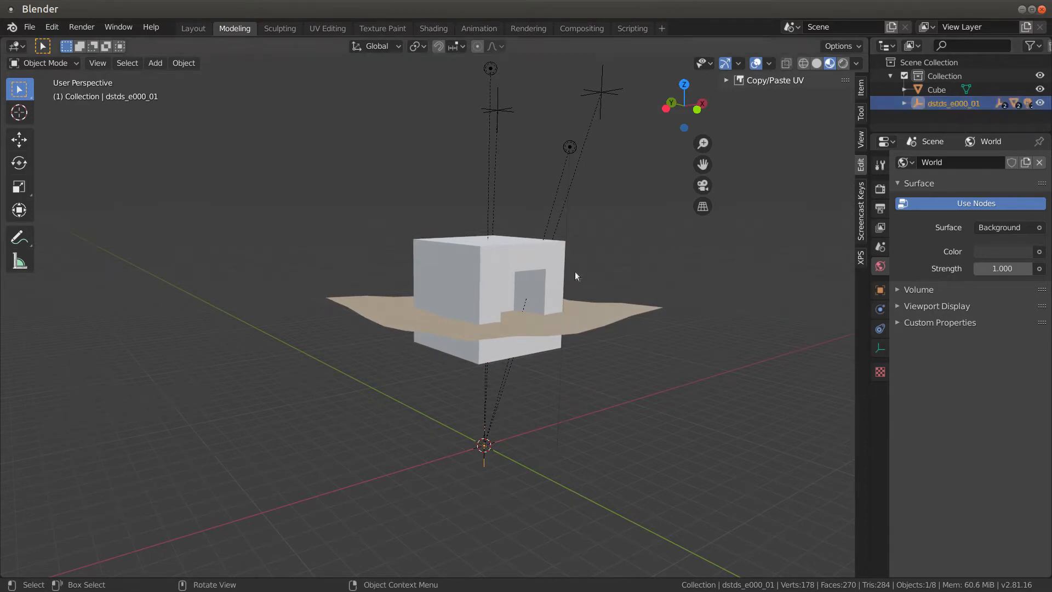
{"action": "left_click", "coordinate": [541, 262]}
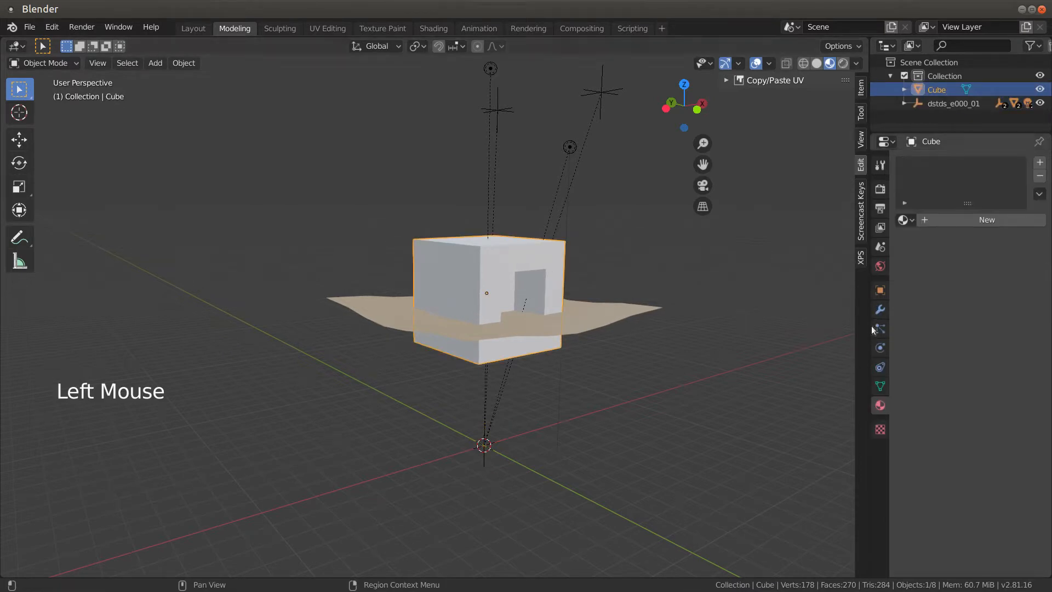
{"action": "left_click", "coordinate": [878, 292]}
{"action": "scroll", "coordinate": [908, 224], "scroll_direction": "up", "scroll_amount": 5}
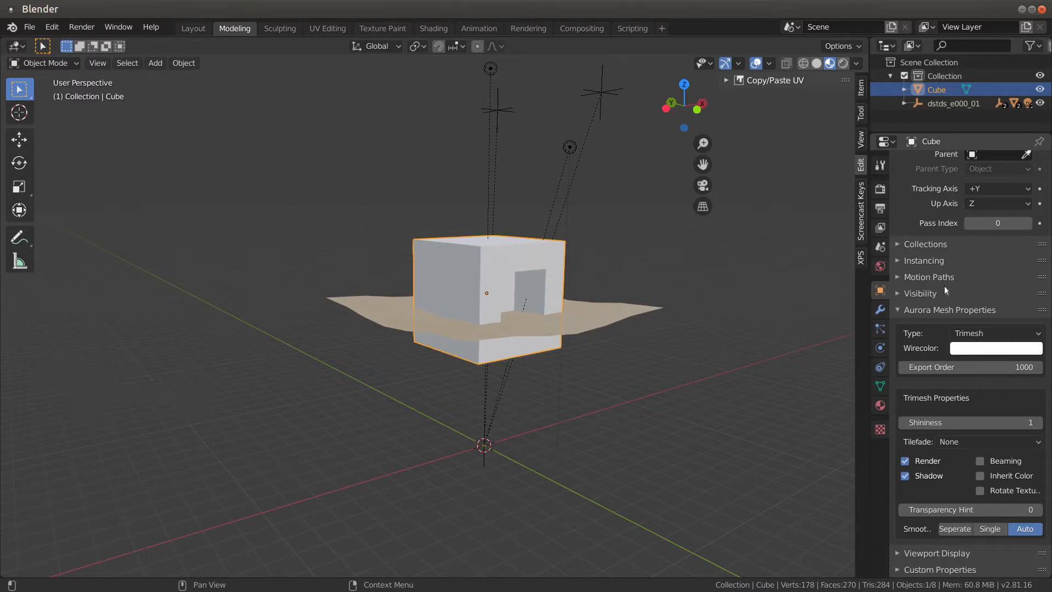
{"action": "scroll", "coordinate": [944, 284], "scroll_direction": "up", "scroll_amount": 4}
{"action": "left_click", "coordinate": [998, 244]}
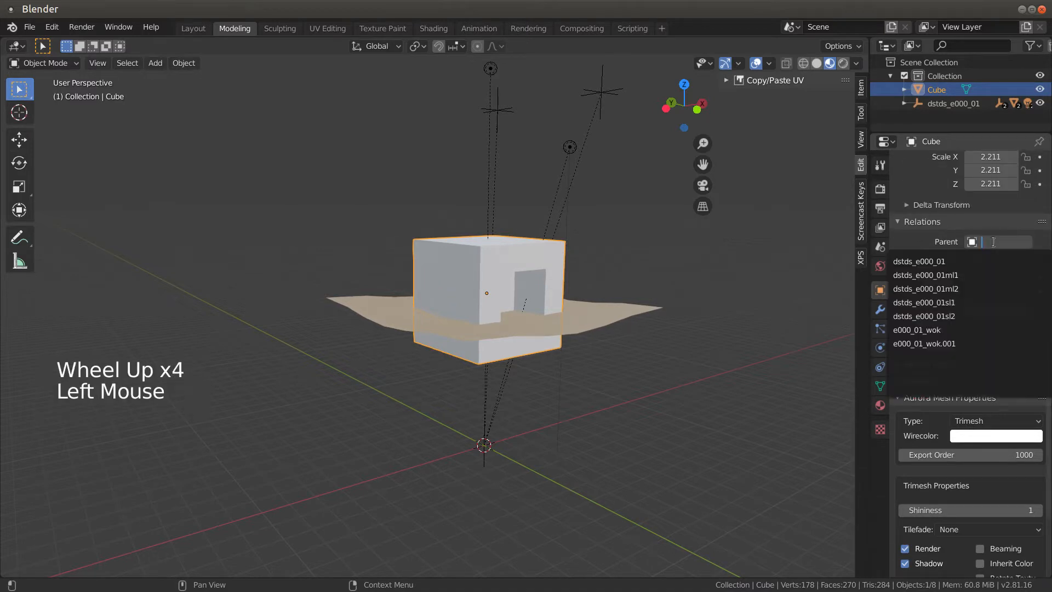
{"action": "key", "text": "ctrl+v"}
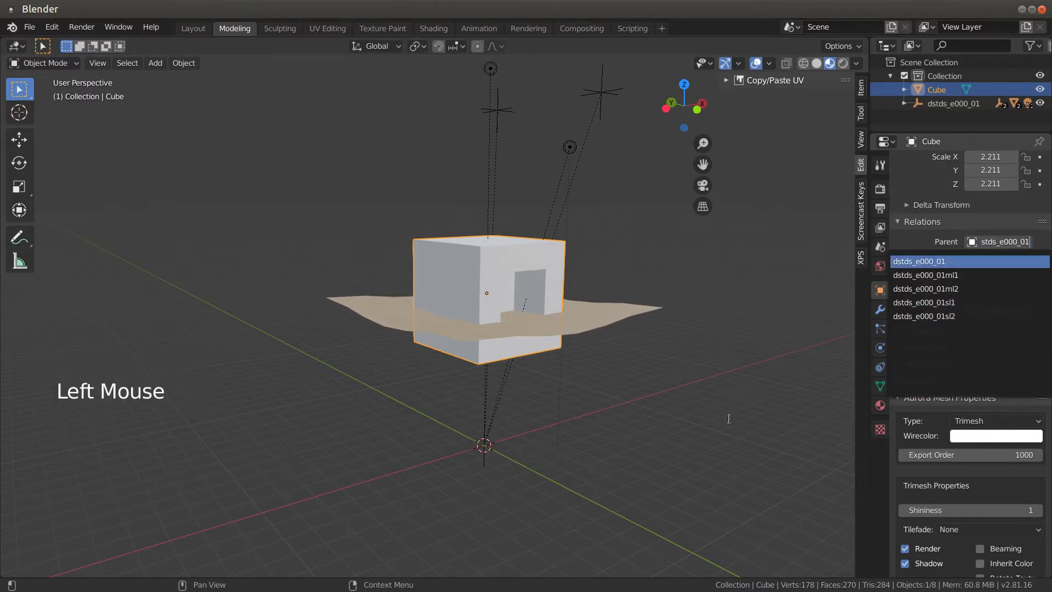
{"action": "key", "text": "Return"}
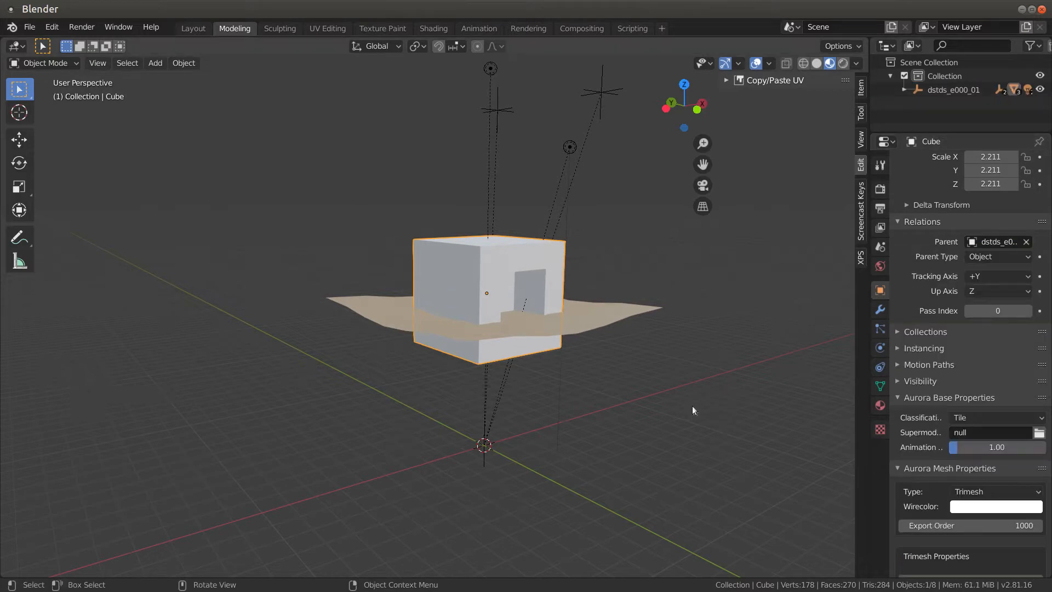
Select the dstds_e000_01 base object and examine the child objects grouped under it.
{"action": "left_click", "coordinate": [942, 91]}
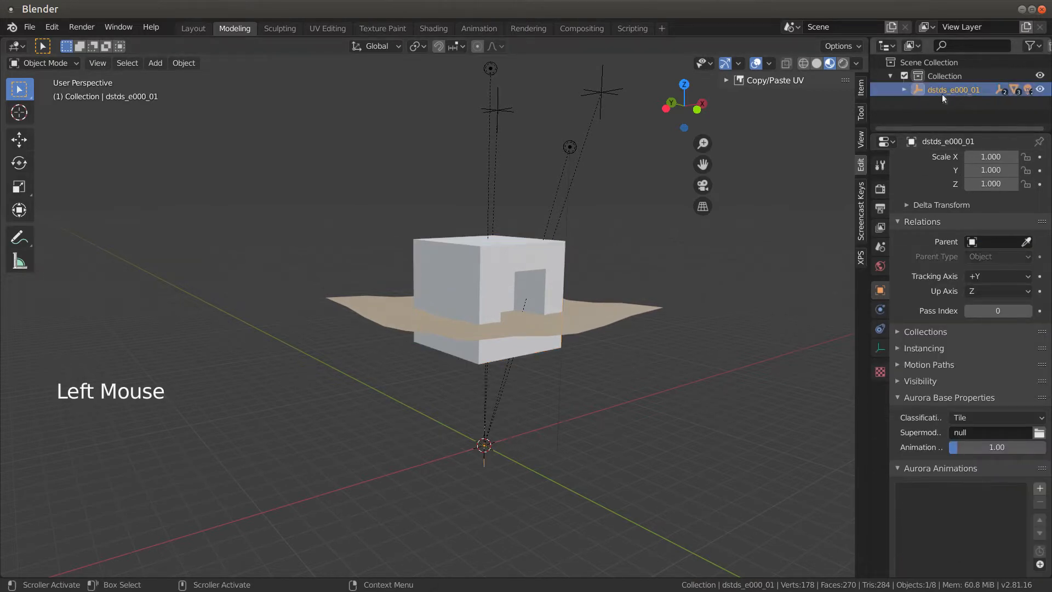
{"action": "key", "text": "g"}
{"action": "key", "text": "Escape"}
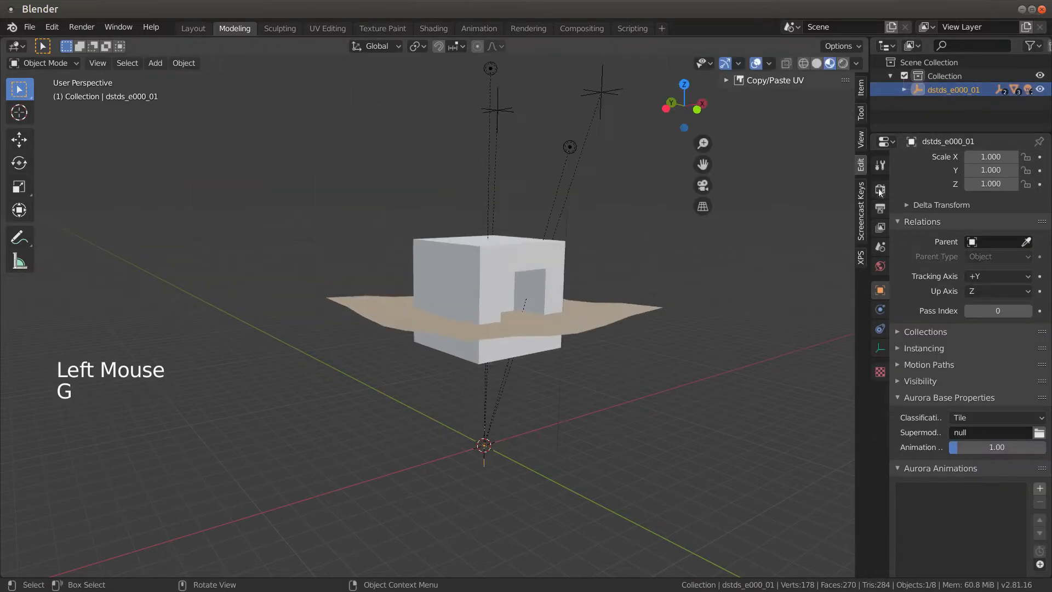
{"action": "left_click", "coordinate": [904, 89]}
{"action": "scroll", "coordinate": [940, 122], "scroll_direction": "down", "scroll_amount": 3}
{"action": "scroll", "coordinate": [940, 122], "scroll_direction": "up", "scroll_amount": 3}
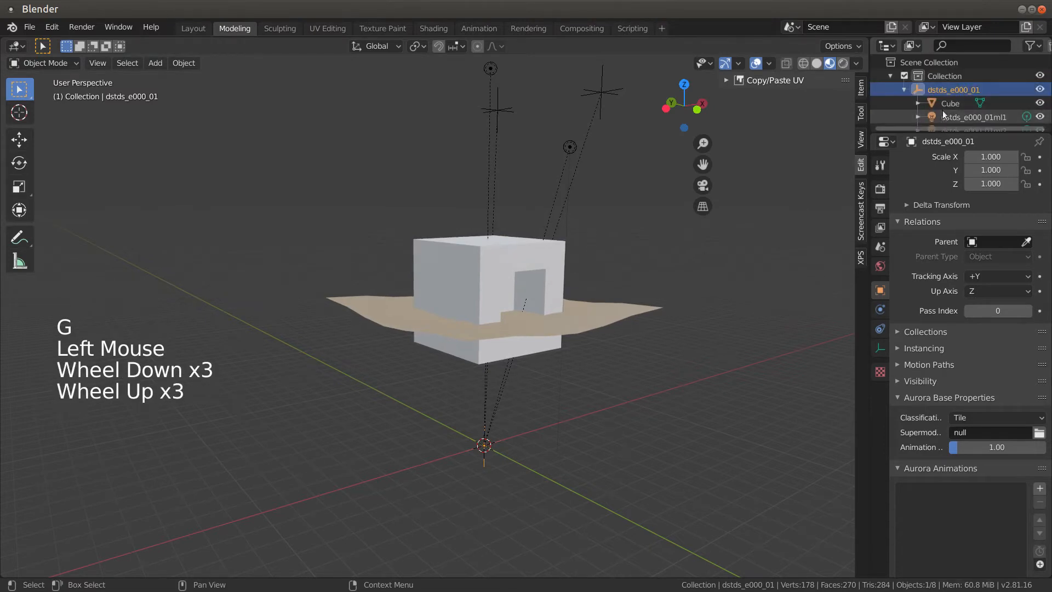
{"action": "left_click", "coordinate": [906, 90]}
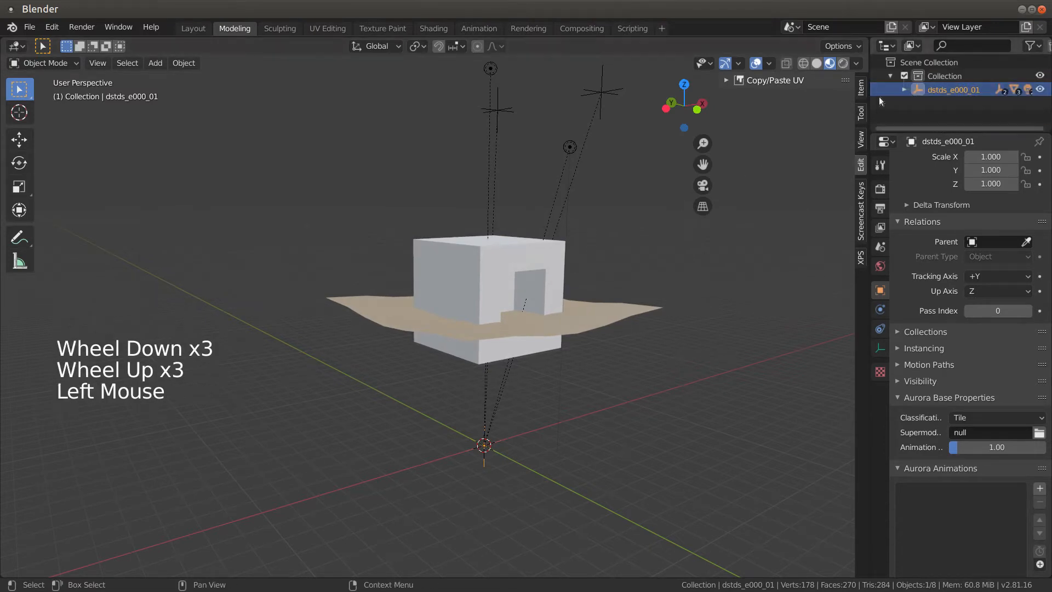
{"action": "left_click", "coordinate": [905, 89]}
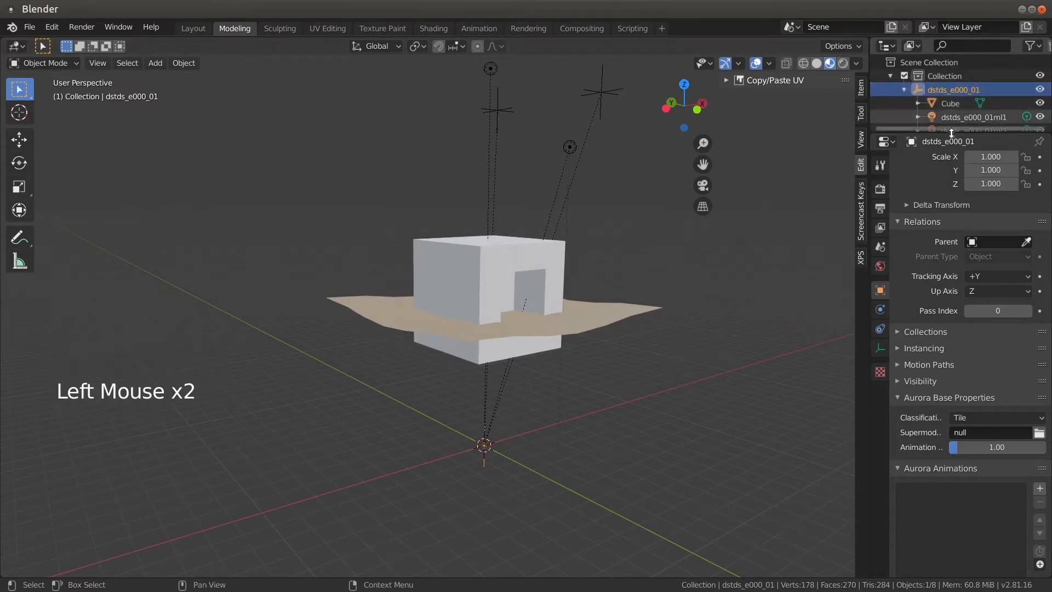
{"action": "left_click", "coordinate": [905, 89]}
{"action": "mouse_move", "coordinate": [605, 344]}
{"action": "middle_mouse_down"}
{"action": "mouse_move", "coordinate": [405, 350]}
{"action": "mouse_move", "coordinate": [598, 348]}
{"action": "middle_mouse_up"}
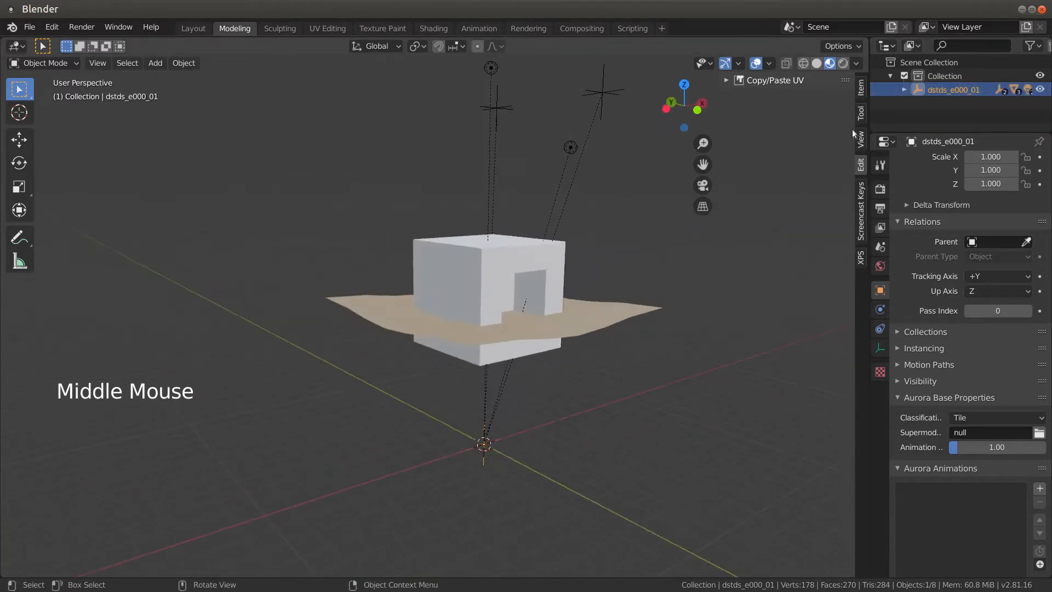
Rename the child mesh e000_01_wok.001 to e000_01_grd.
{"action": "left_click", "coordinate": [905, 90]}
{"action": "scroll", "coordinate": [952, 118], "scroll_direction": "down", "scroll_amount": 5}
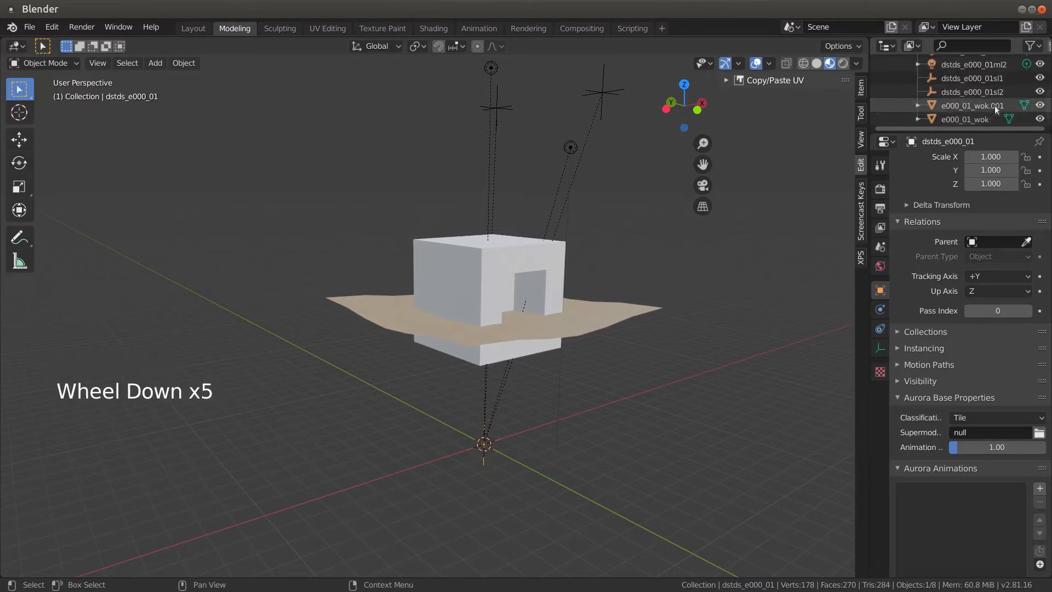
{"action": "triple_click", "coordinate": [995, 106]}
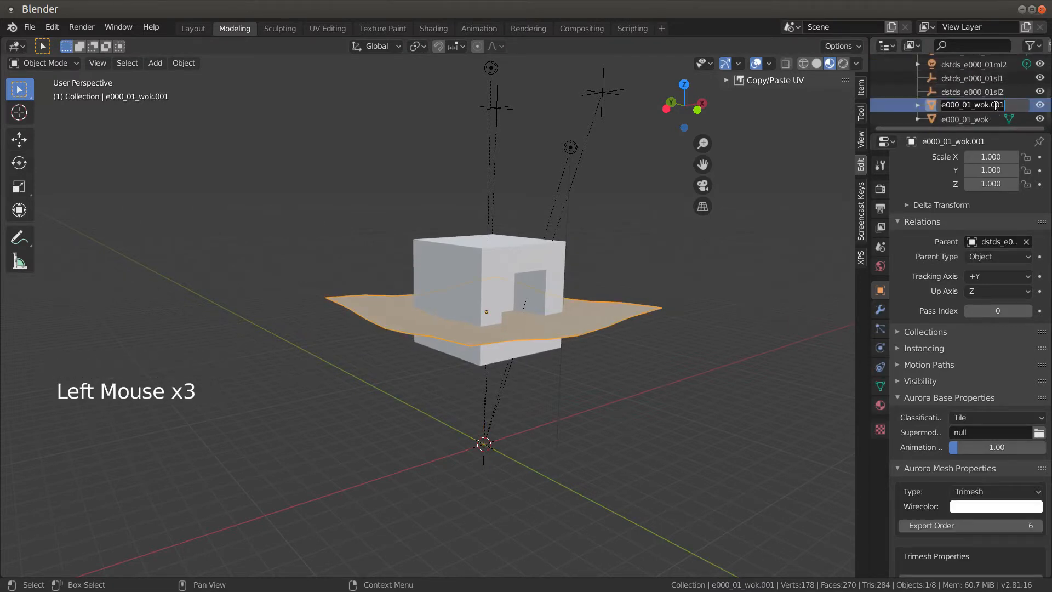
{"action": "left_click_drag", "start_coordinate": [1000, 106], "coordinate": [963, 106]}
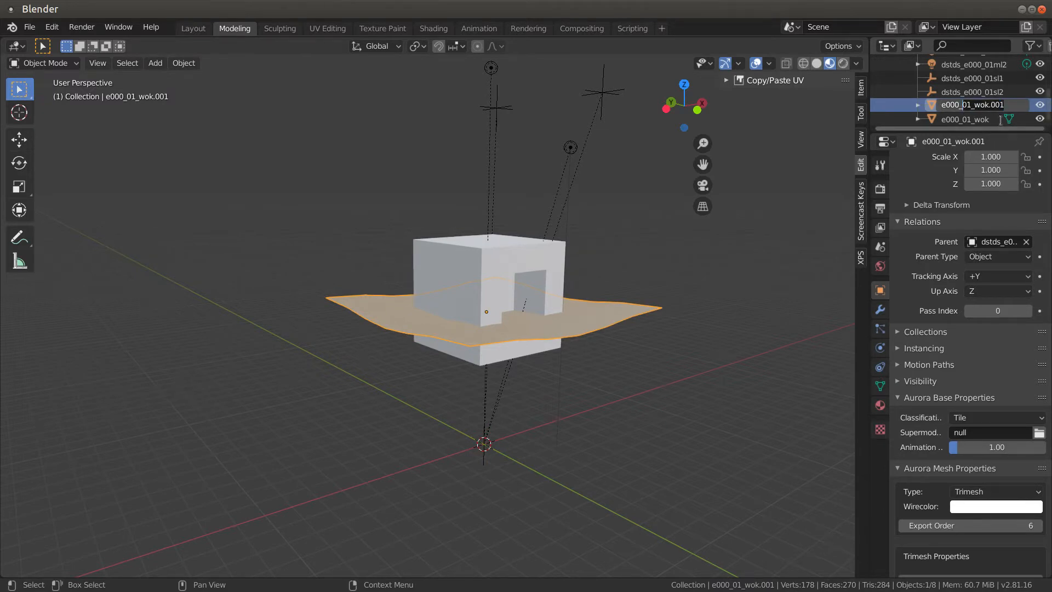
{"action": "key", "text": "End"}
{"action": "key", "text": "BackSpace"}
{"action": "key", "text": "BackSpace"}
{"action": "key", "text": "BackSpace"}
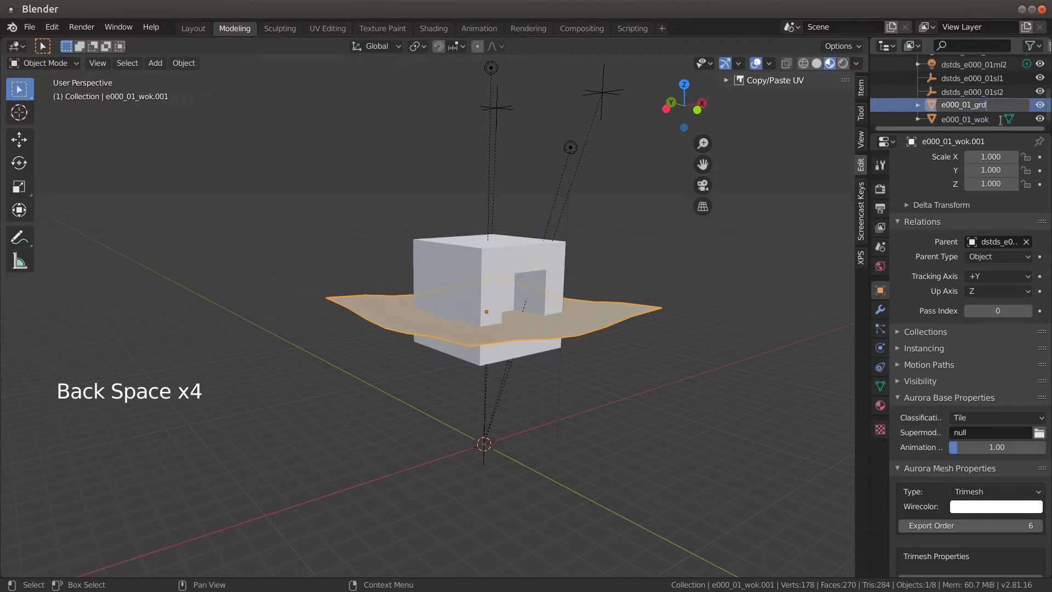
{"action": "key", "text": "Return"}
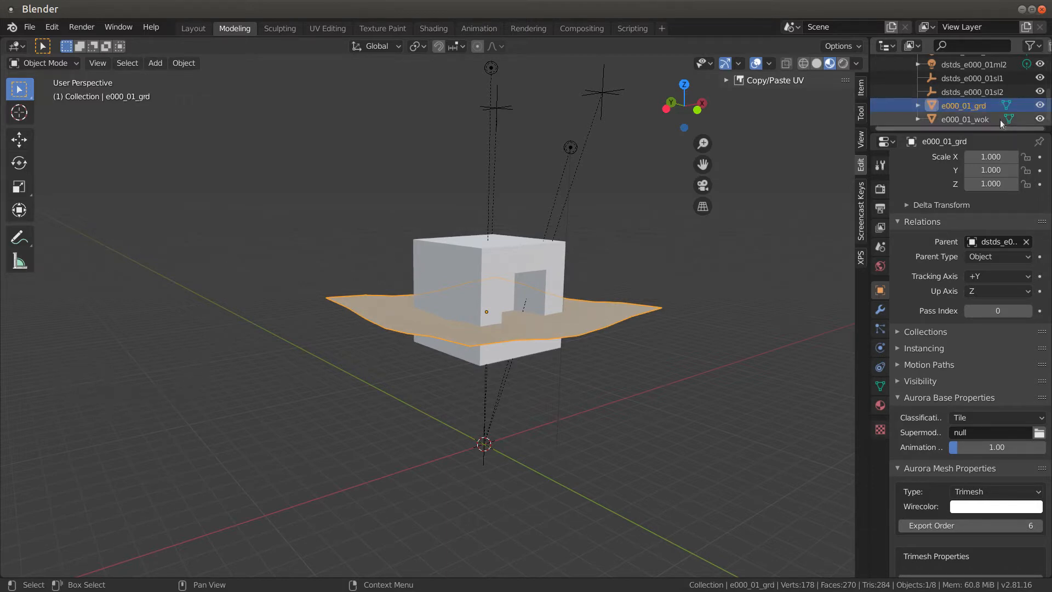
Try moving the overlapping e000_01_grd and e000_01_wok meshes one at a time to tell them apart.
{"action": "left_click", "coordinate": [692, 389]}
{"action": "left_click", "coordinate": [963, 105]}
{"action": "left_click", "coordinate": [963, 105]}
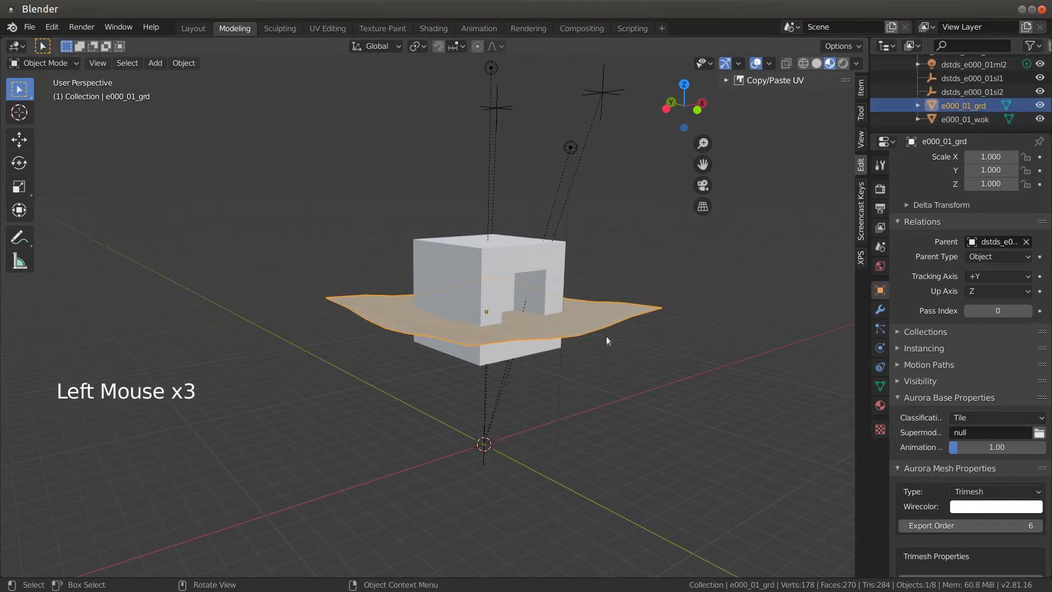
{"action": "key", "text": "g"}
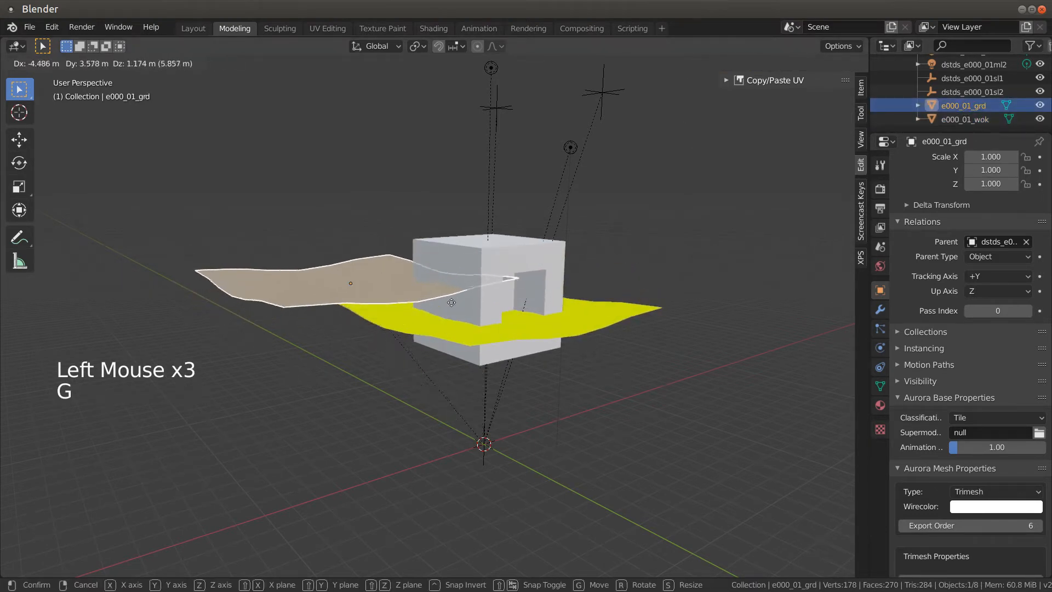
{"action": "key", "text": "Escape"}
{"action": "left_click", "coordinate": [964, 119]}
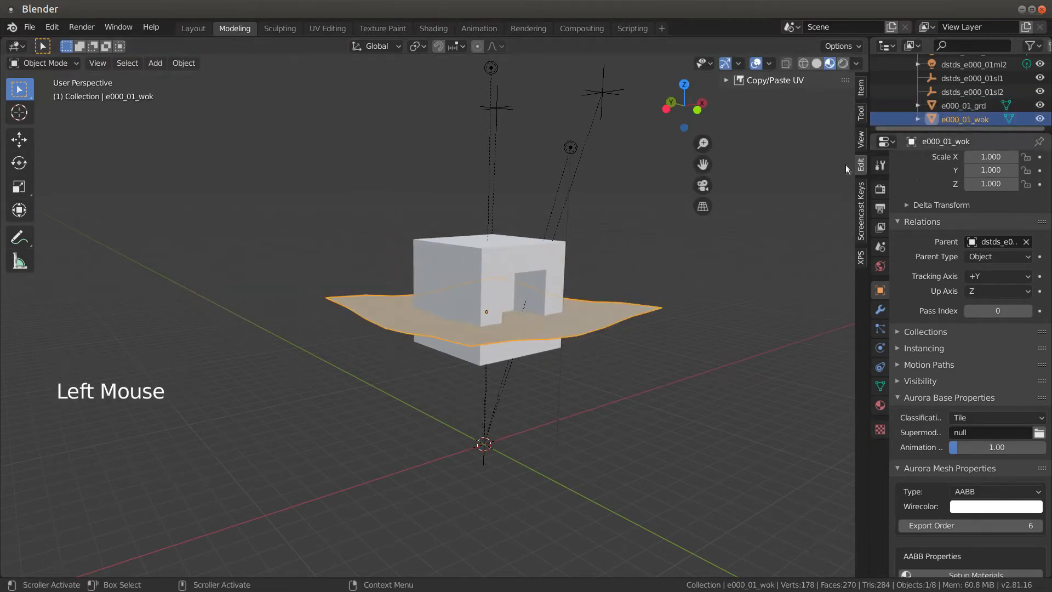
{"action": "key", "text": "g"}
{"action": "key", "text": "Escape"}
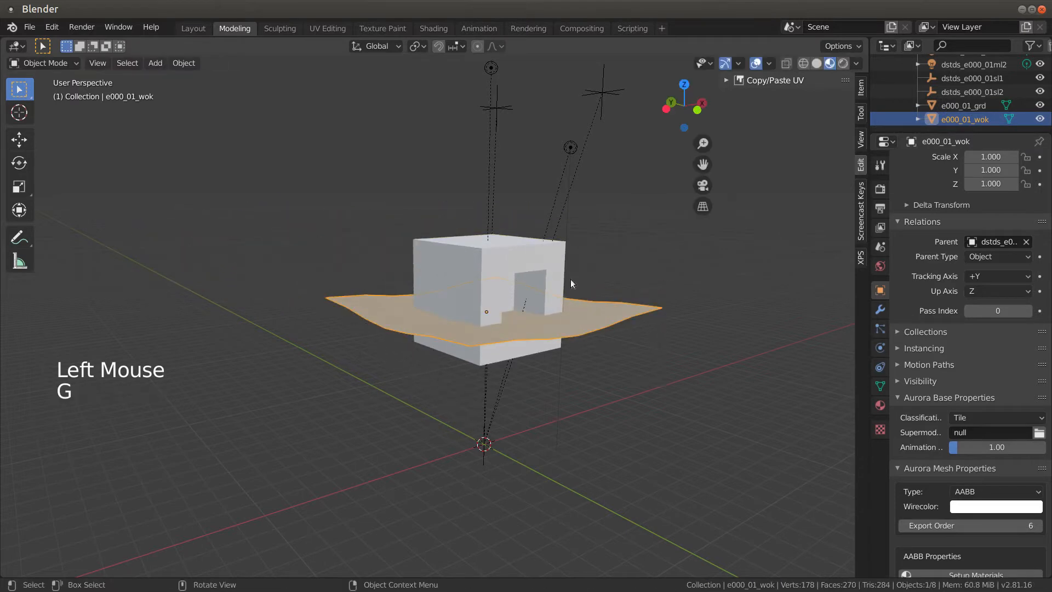
{"action": "middle_click_drag", "start_coordinate": [612, 363], "coordinate": [446, 248]}
{"action": "scroll", "coordinate": [450, 249], "scroll_direction": "up", "scroll_amount": 2}
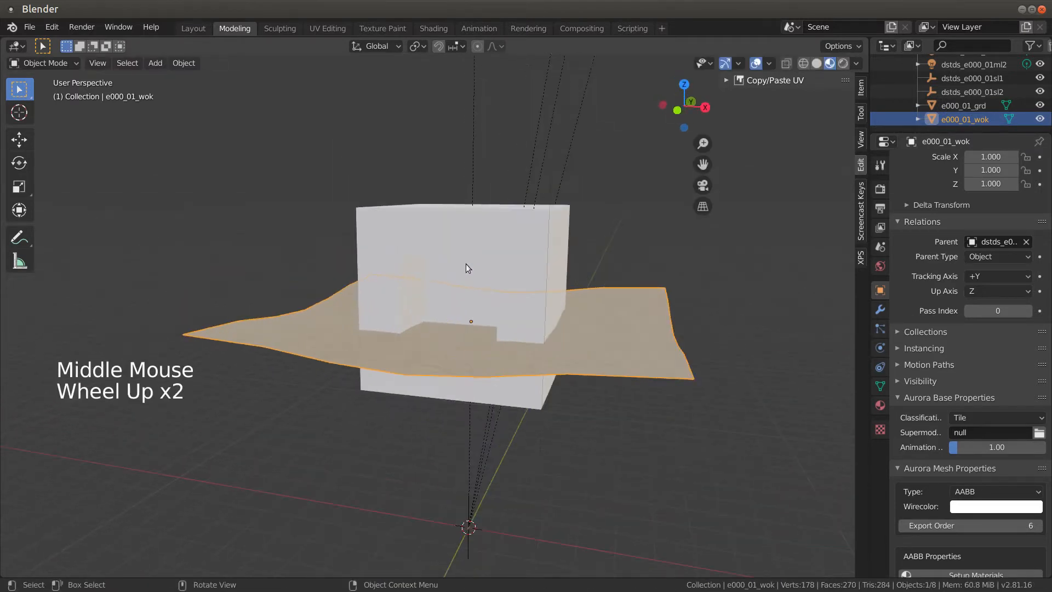
{"action": "middle_click_drag", "start_coordinate": [515, 284], "coordinate": [602, 292]}
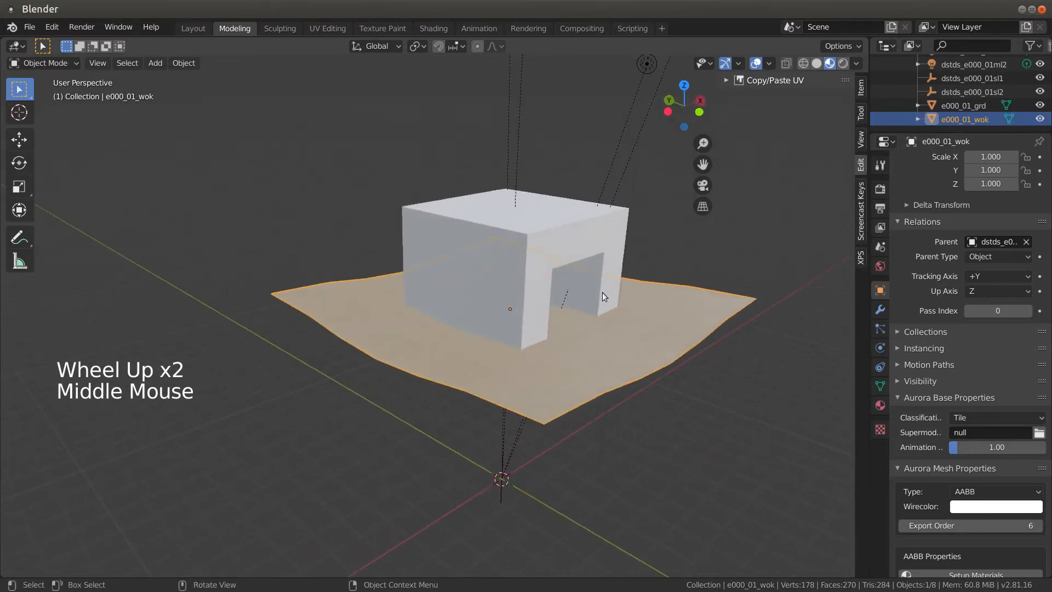
Hide the e000_01_grd ground mesh to expose the walkmesh beneath it.
{"action": "left_click", "coordinate": [566, 253]}
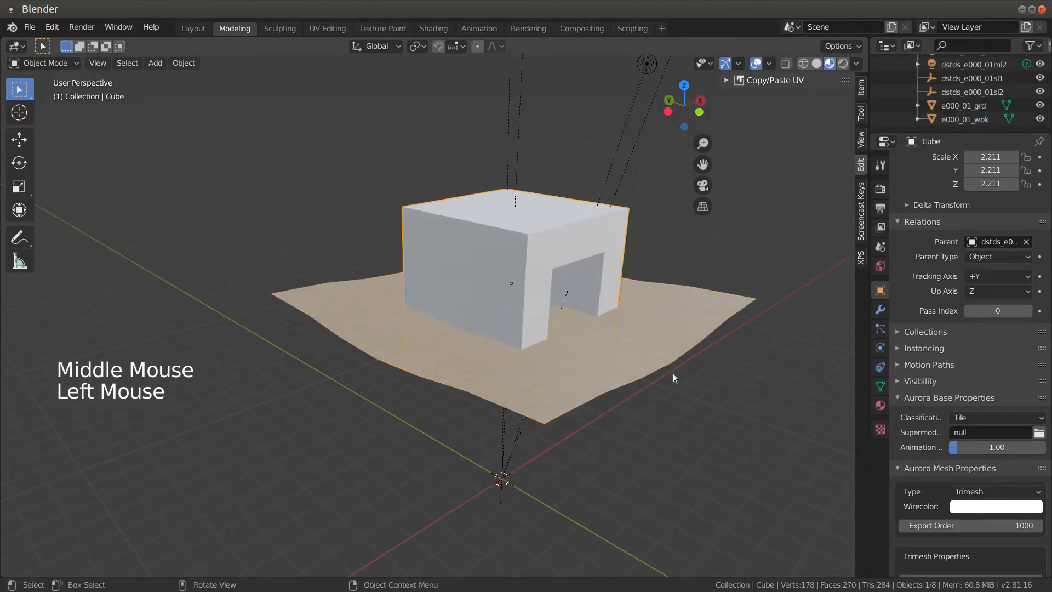
{"action": "double_click", "coordinate": [665, 419]}
{"action": "middle_click_drag", "start_coordinate": [655, 364], "coordinate": [706, 334]}
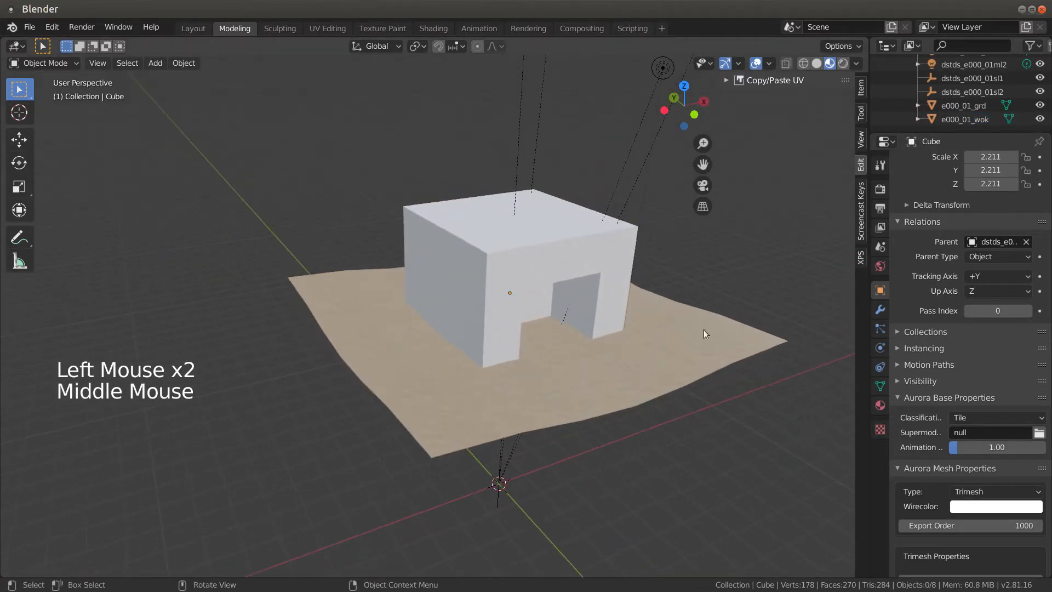
{"action": "left_click", "coordinate": [956, 106]}
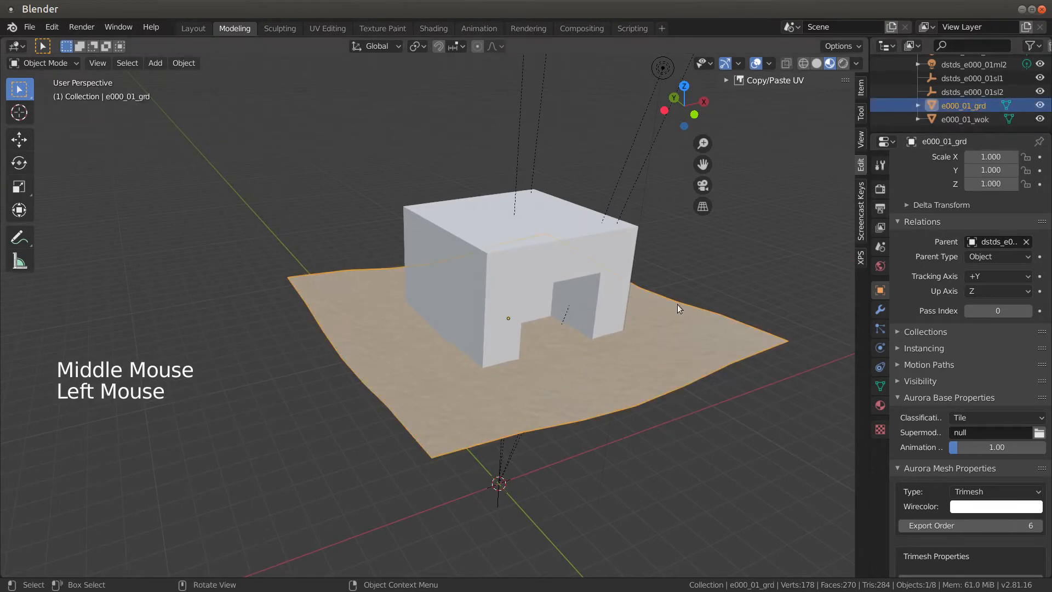
{"action": "key", "text": "h"}
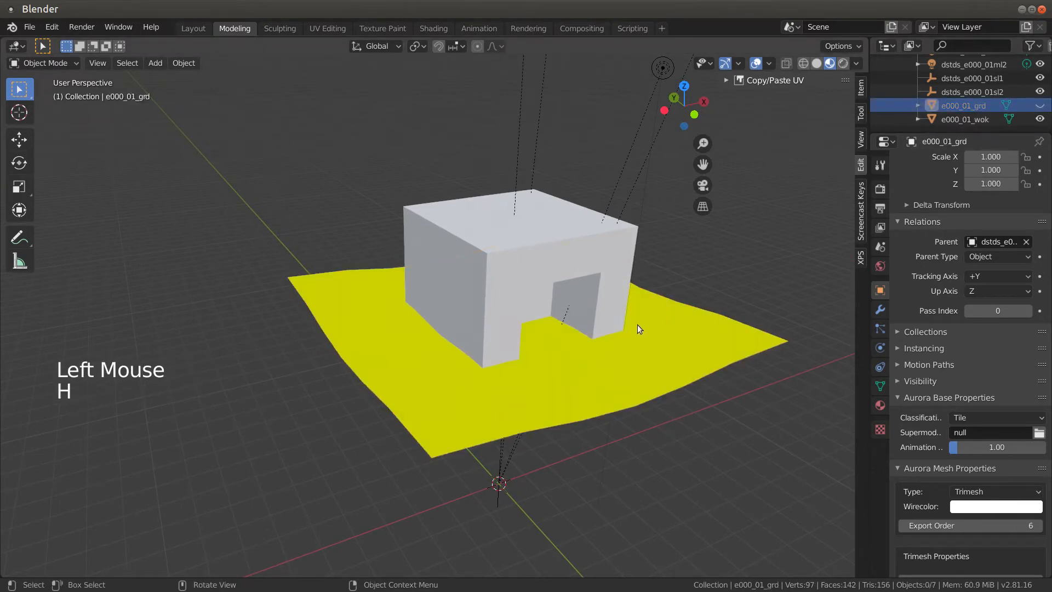
Enter Edit Mode on the e000_01_wok walkmesh and switch to a top view.
{"action": "left_click", "coordinate": [616, 363]}
{"action": "key", "text": "Tab"}
{"action": "middle_click_drag", "start_coordinate": [616, 378], "coordinate": [546, 359]}
{"action": "left_click", "coordinate": [412, 339]}
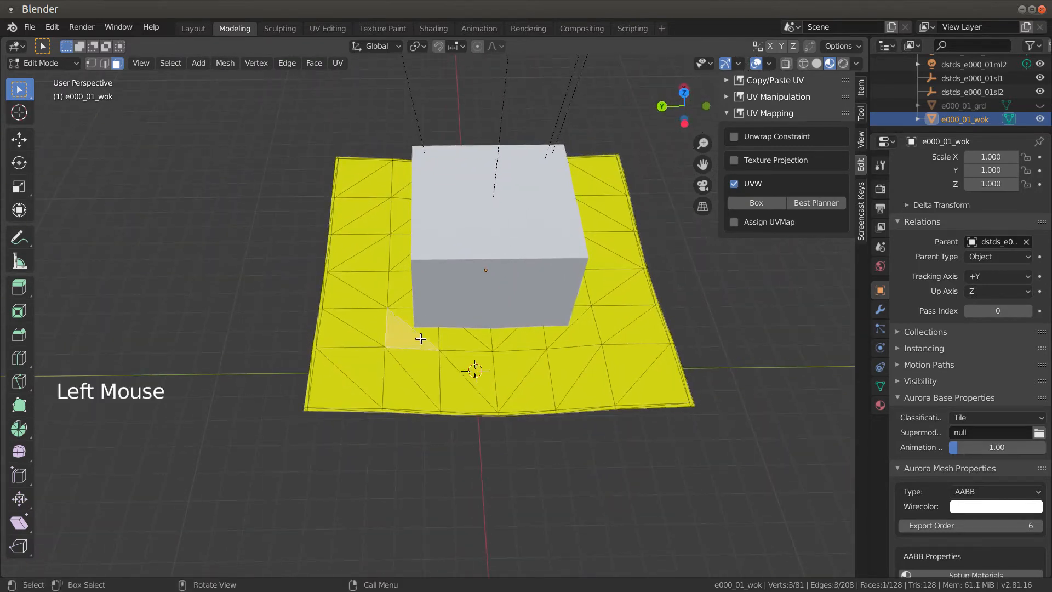
{"action": "middle_click_drag", "start_coordinate": [412, 339], "coordinate": [485, 341]}
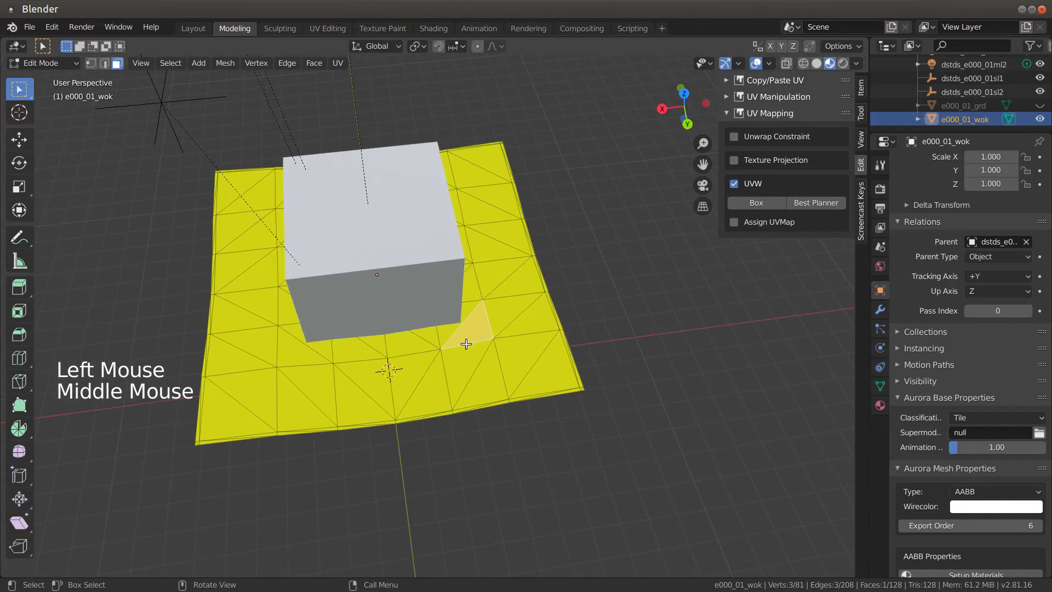
{"action": "key", "text": "KP_7"}
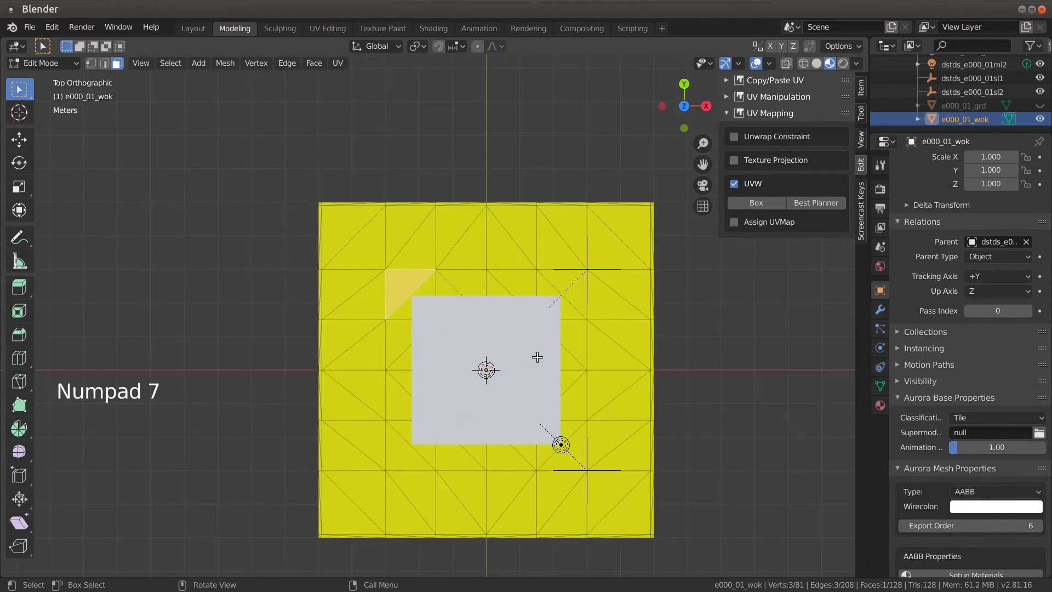
Select the central square block of walkmesh faces beneath the cube in wireframe and assign them the wok_Obscuring material.
{"action": "key", "text": "shift"}
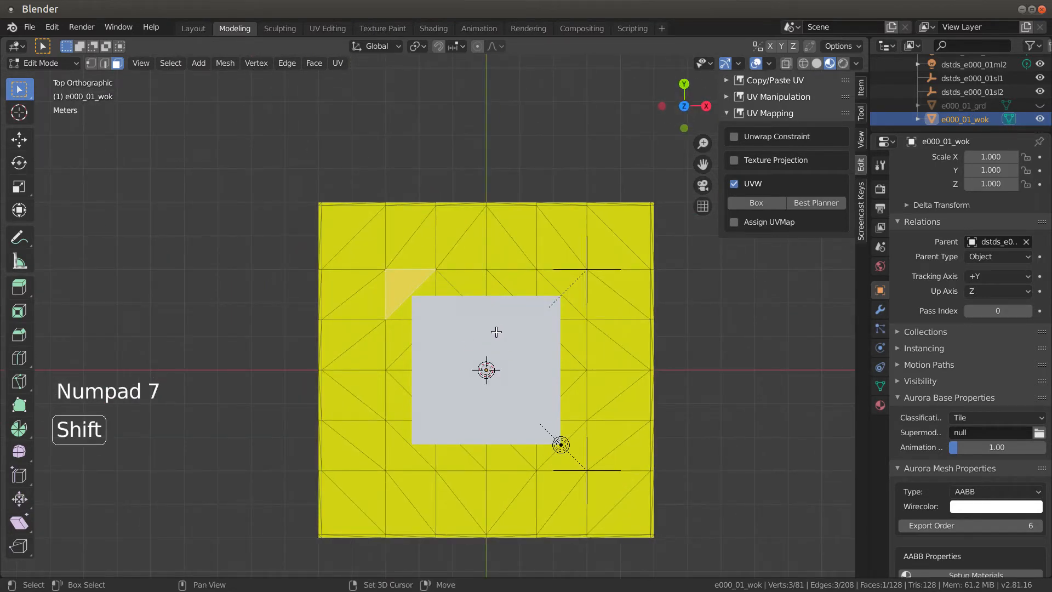
{"action": "key", "text": "shift"}
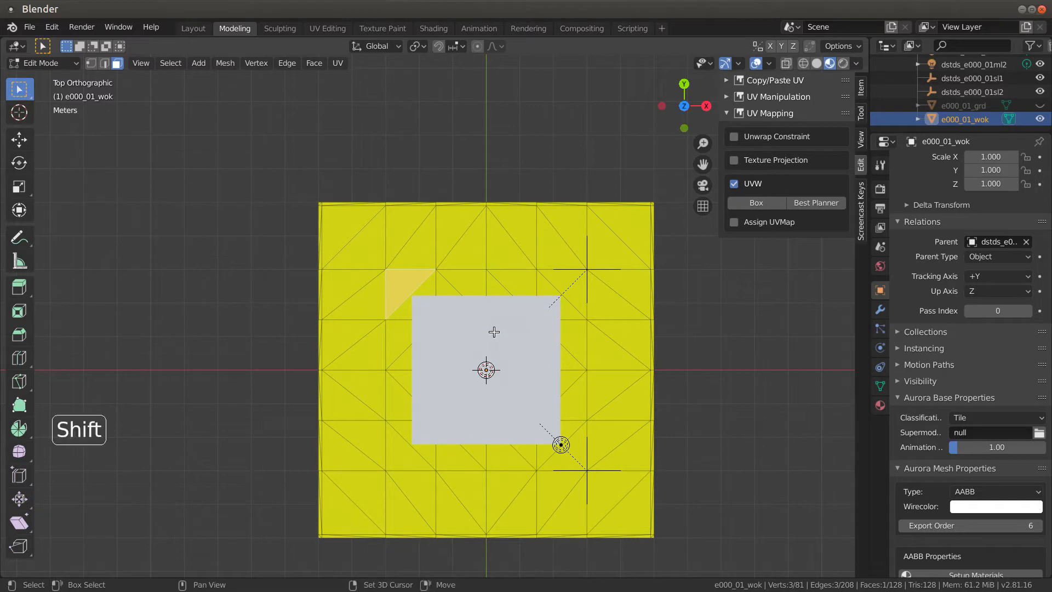
{"action": "key", "text": "shift+z"}
{"action": "left_click_drag", "start_coordinate": [404, 284], "coordinate": [587, 458]}
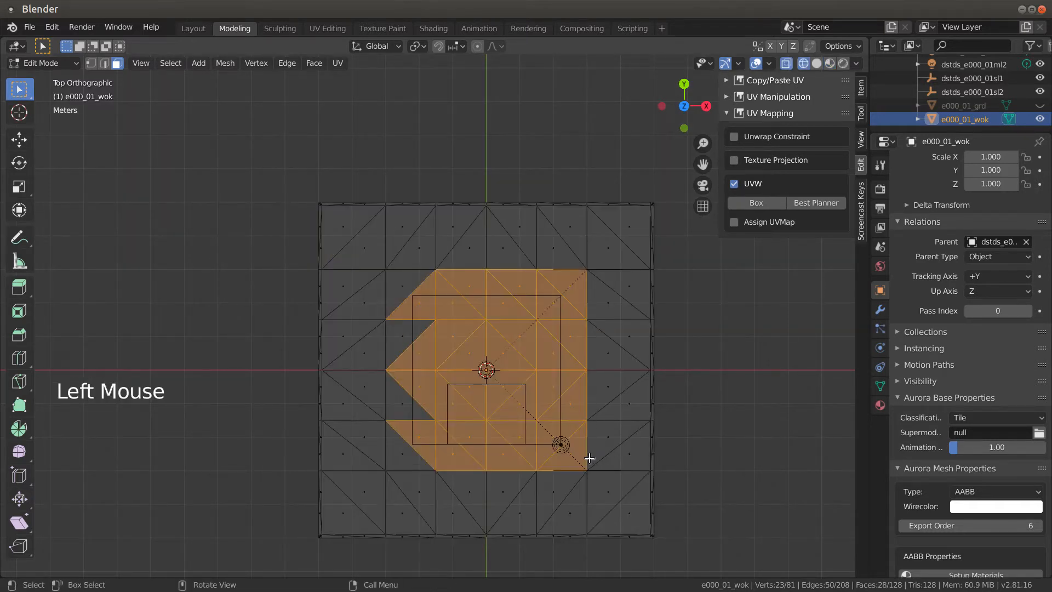
{"action": "left_click_drag", "start_coordinate": [392, 279], "coordinate": [521, 459], "text": "shift"}
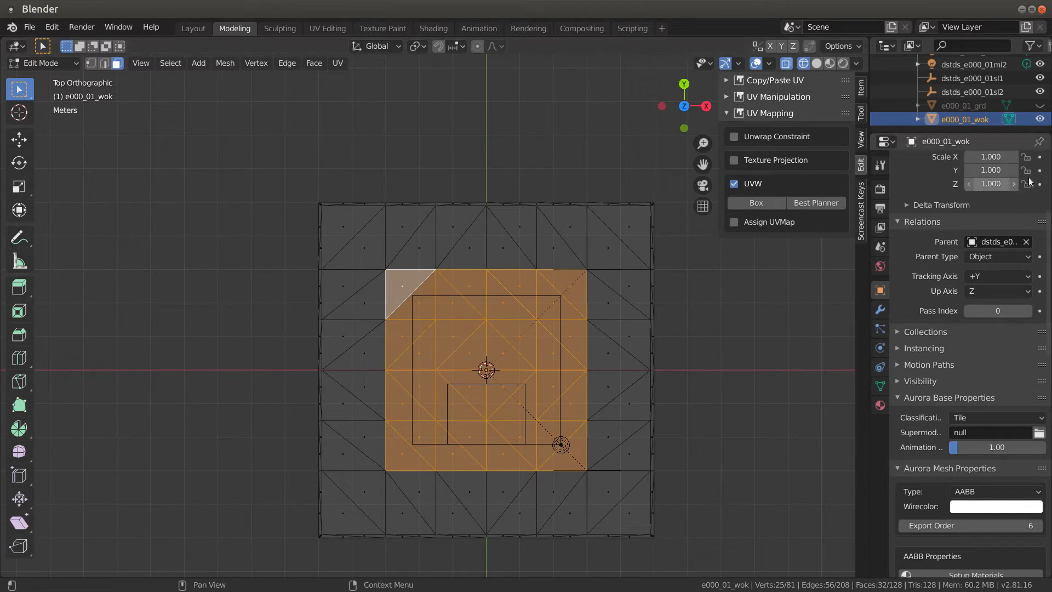
{"action": "left_click", "coordinate": [880, 404]}
{"action": "scroll", "coordinate": [972, 206], "scroll_direction": "up", "scroll_amount": 18}
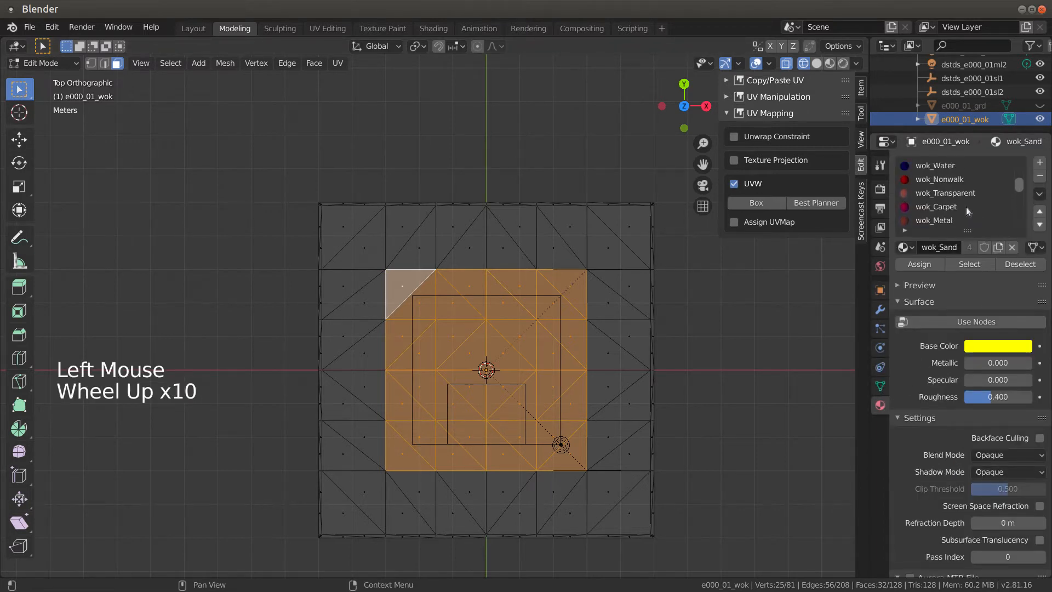
{"action": "left_click", "coordinate": [961, 193]}
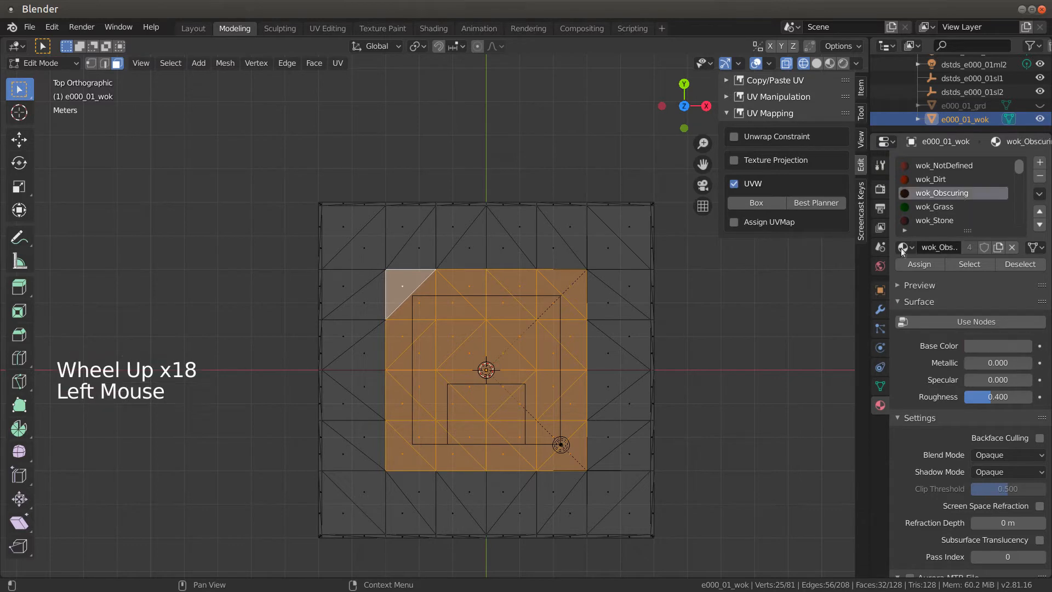
{"action": "left_click", "coordinate": [919, 264]}
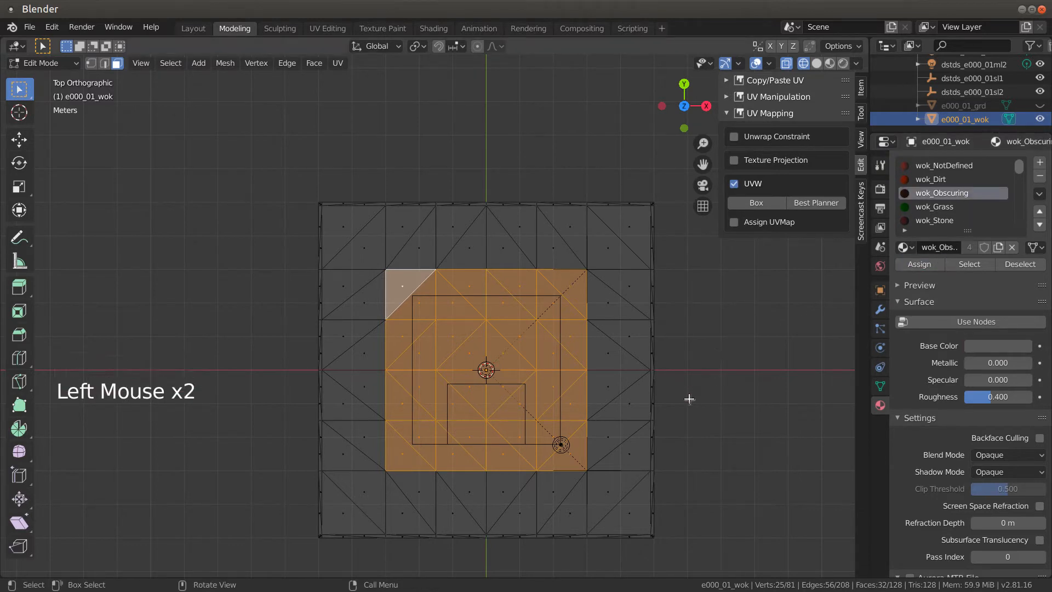
Select the square of walkmesh faces around the building's doorway recess and assign them the wok_Stone material.
{"action": "left_click", "coordinate": [476, 451]}
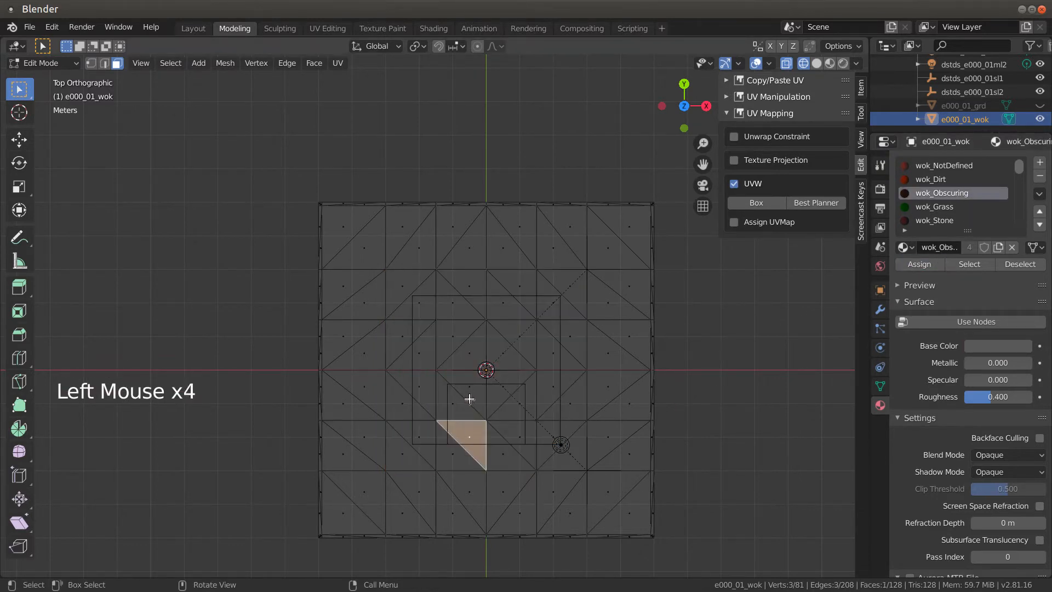
{"action": "left_click_drag", "start_coordinate": [469, 398], "coordinate": [534, 465]}
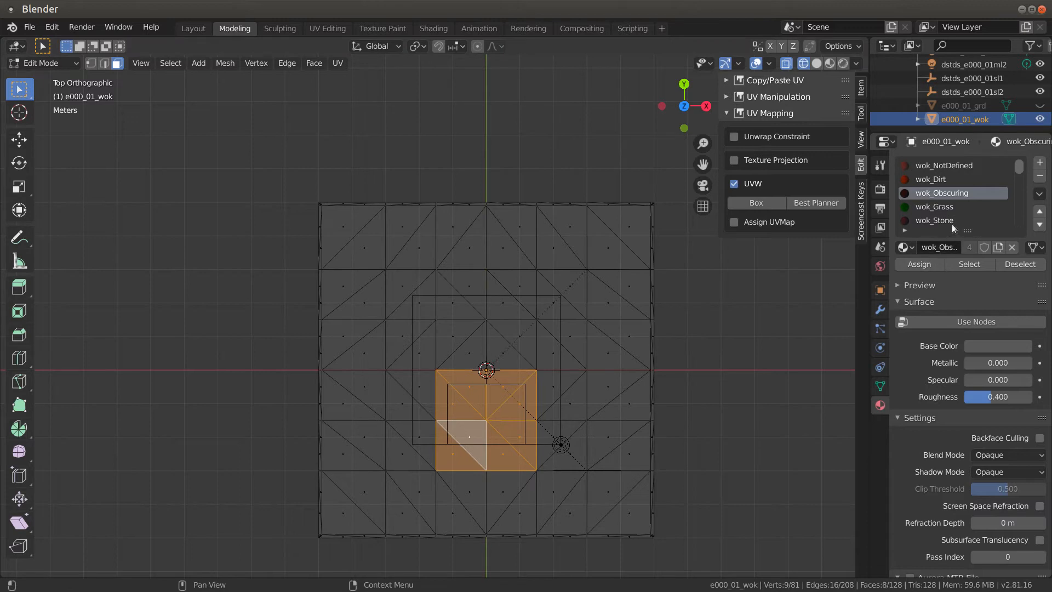
{"action": "scroll", "coordinate": [947, 219], "scroll_direction": "down", "scroll_amount": 8}
{"action": "scroll", "coordinate": [947, 219], "scroll_direction": "up", "scroll_amount": 1}
{"action": "scroll", "coordinate": [947, 219], "scroll_direction": "down", "scroll_amount": 5}
{"action": "scroll", "coordinate": [948, 219], "scroll_direction": "up", "scroll_amount": 1}
{"action": "scroll", "coordinate": [947, 219], "scroll_direction": "down", "scroll_amount": 15}
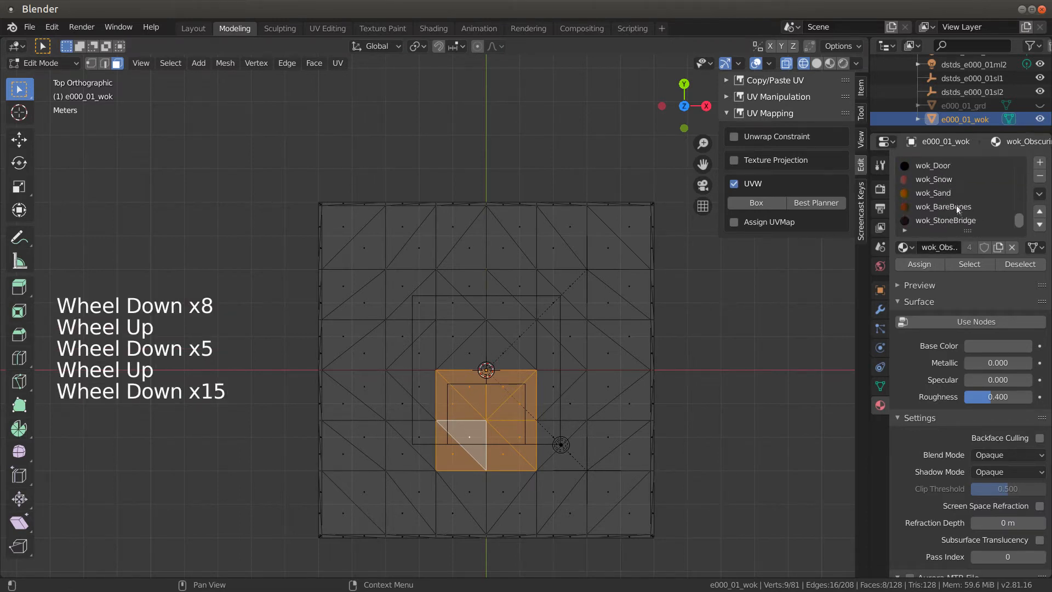
{"action": "scroll", "coordinate": [956, 206], "scroll_direction": "up", "scroll_amount": 20}
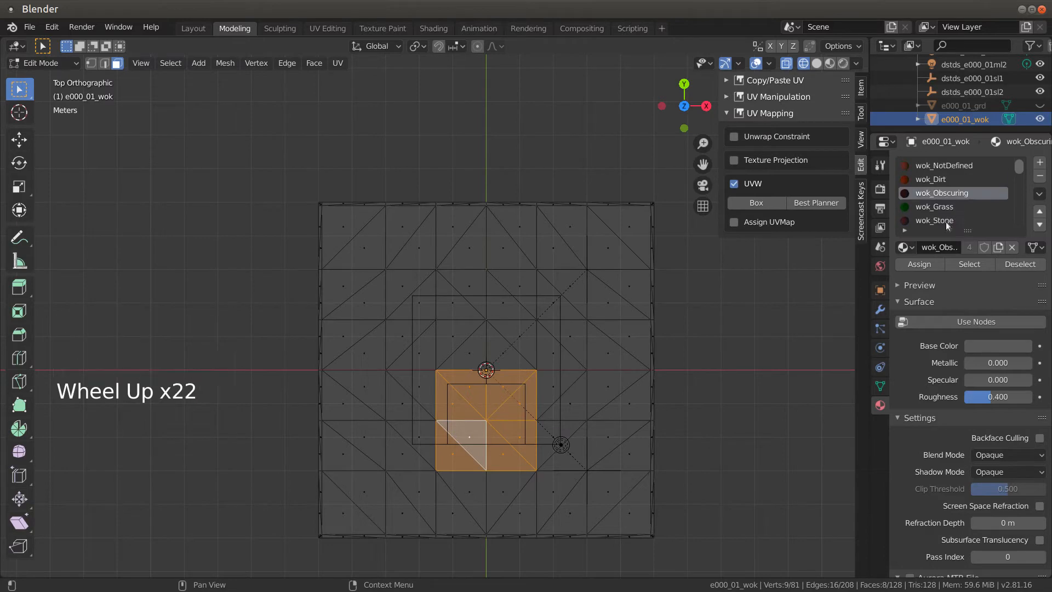
{"action": "left_click", "coordinate": [945, 220]}
{"action": "left_click", "coordinate": [919, 264]}
{"action": "left_click", "coordinate": [744, 378]}
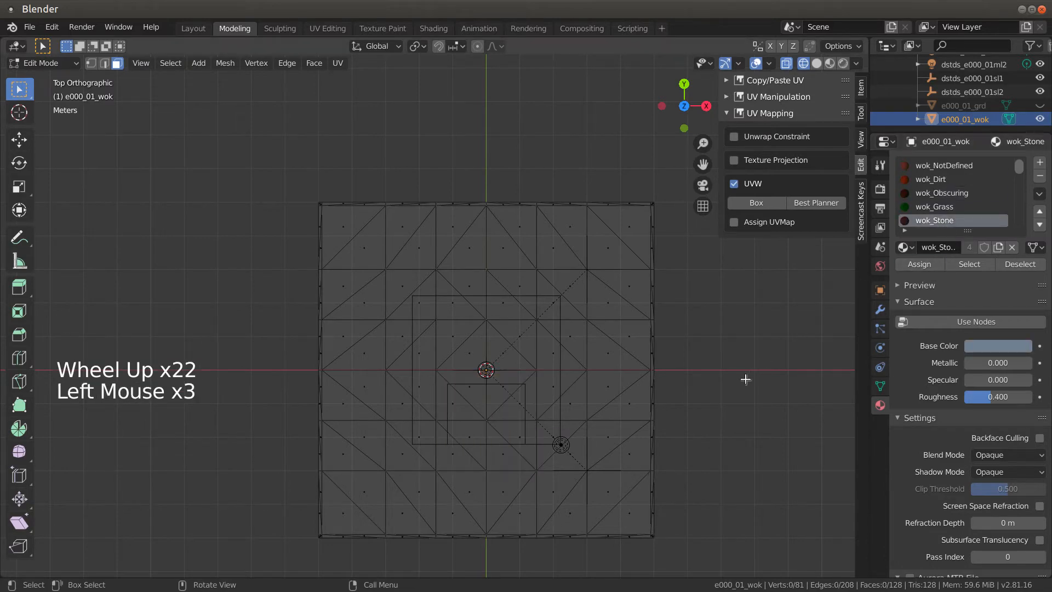
Move the row of five walkmesh vertices in front of the doorway about 0.69 m along Y toward the cube's front wall.
{"action": "middle_click_drag", "start_coordinate": [745, 378], "coordinate": [664, 405]}
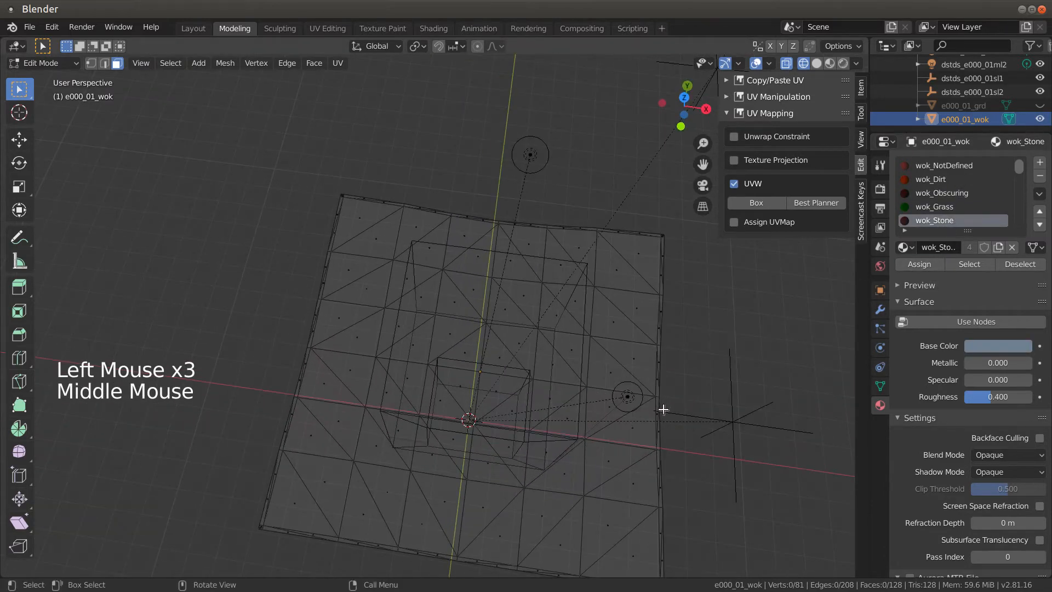
{"action": "key", "text": "KP_7"}
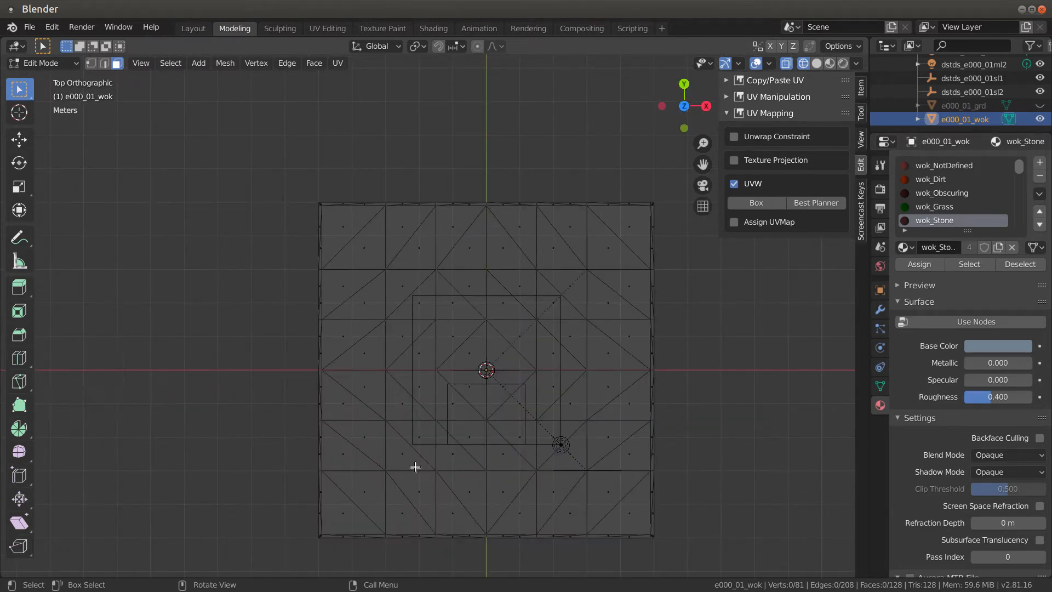
{"action": "key", "text": "1"}
{"action": "left_click_drag", "start_coordinate": [377, 462], "coordinate": [593, 495]}
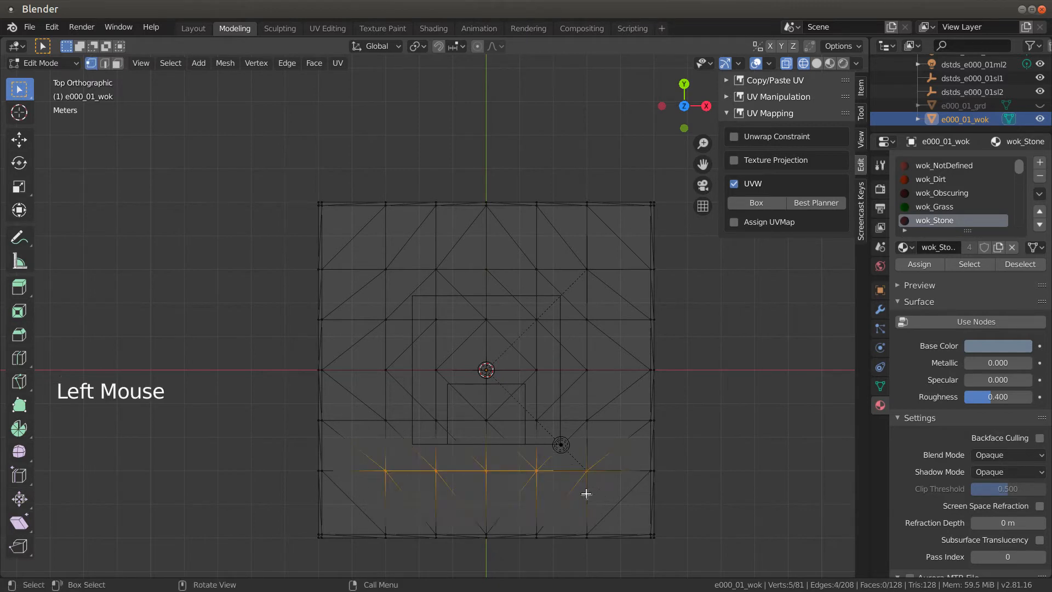
{"action": "key", "text": "g"}
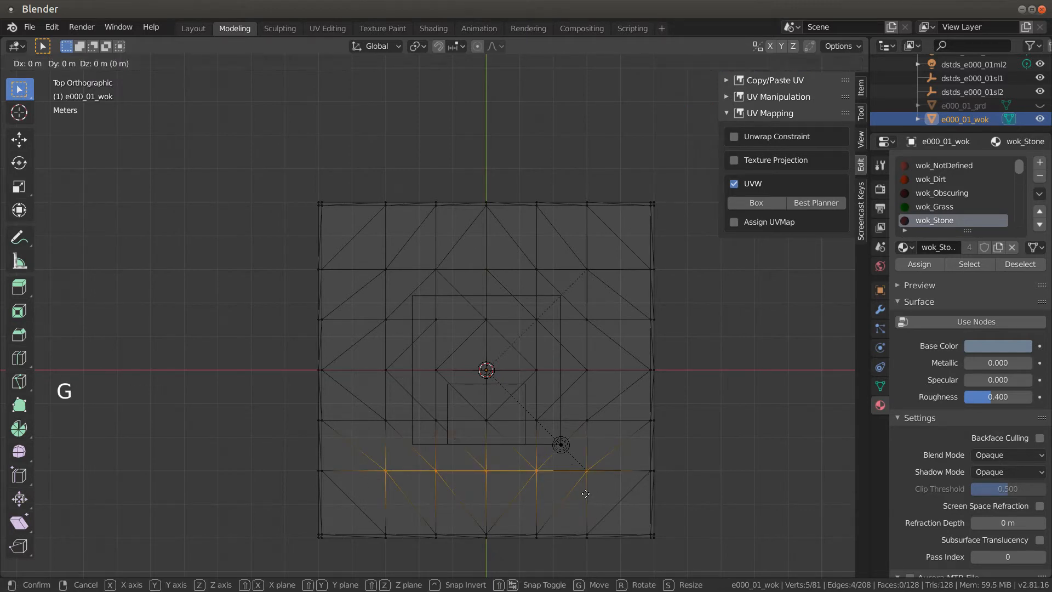
{"action": "key", "text": "y"}
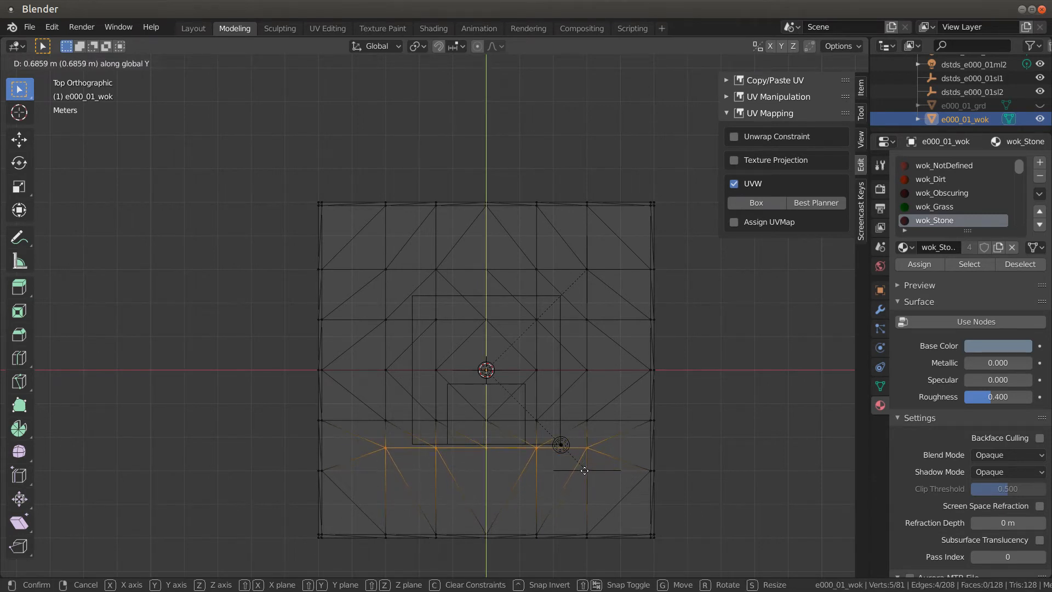
{"action": "left_click", "coordinate": [584, 470]}
Move the column of five walkmesh vertices on the cube's negative X side about 0.62 m along X toward its wall.
{"action": "left_click_drag", "start_coordinate": [366, 255], "coordinate": [409, 457]}
{"action": "key", "text": "g"}
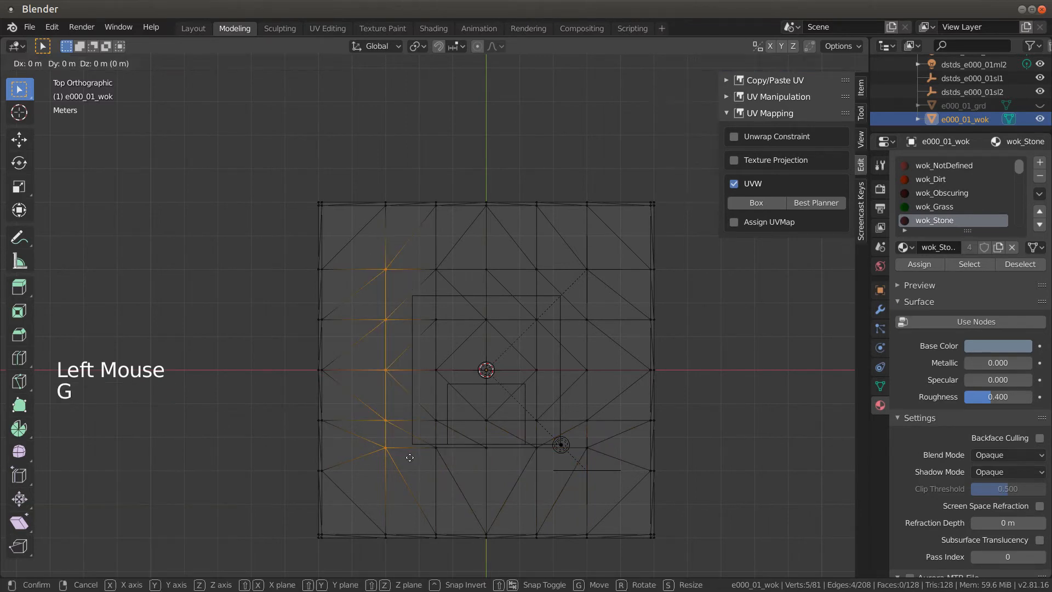
{"action": "key", "text": "x"}
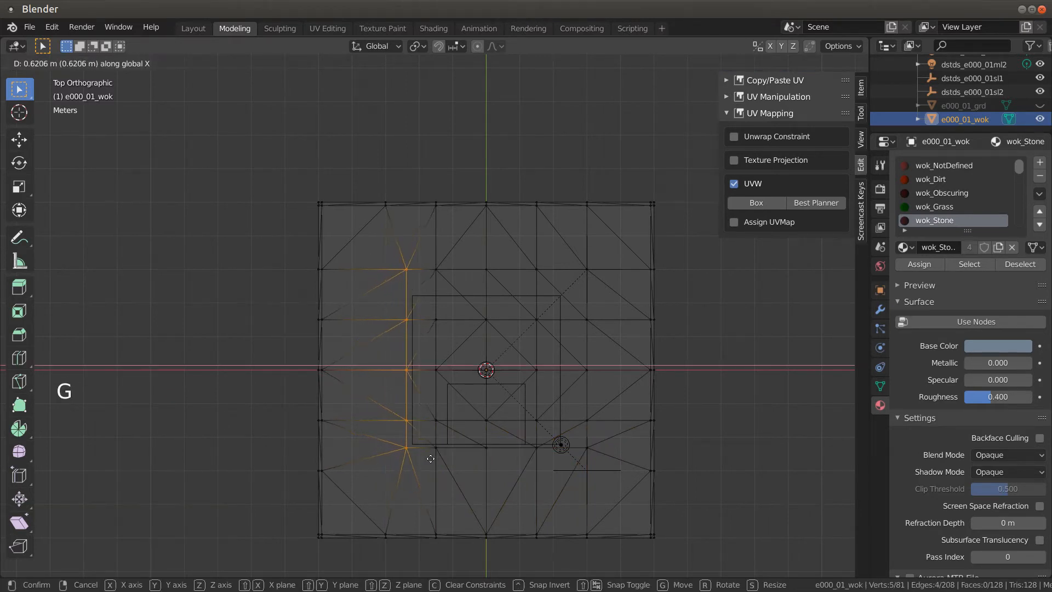
{"action": "left_click", "coordinate": [431, 459]}
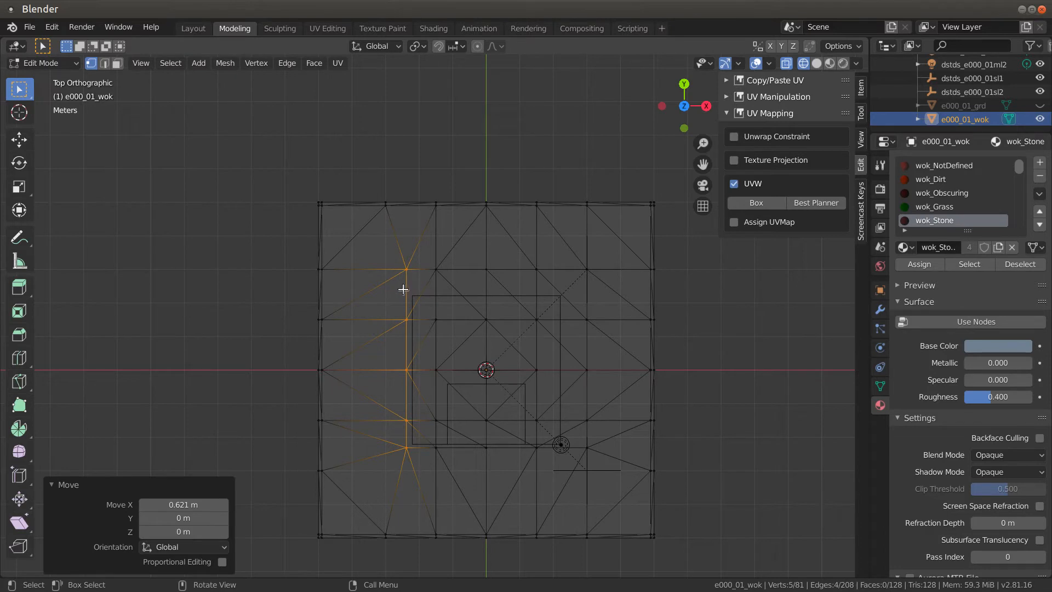
In solid shading, move the row of five walkmesh vertices behind the cube about -0.67 m along Y toward its back wall.
{"action": "key", "text": "shift+z"}
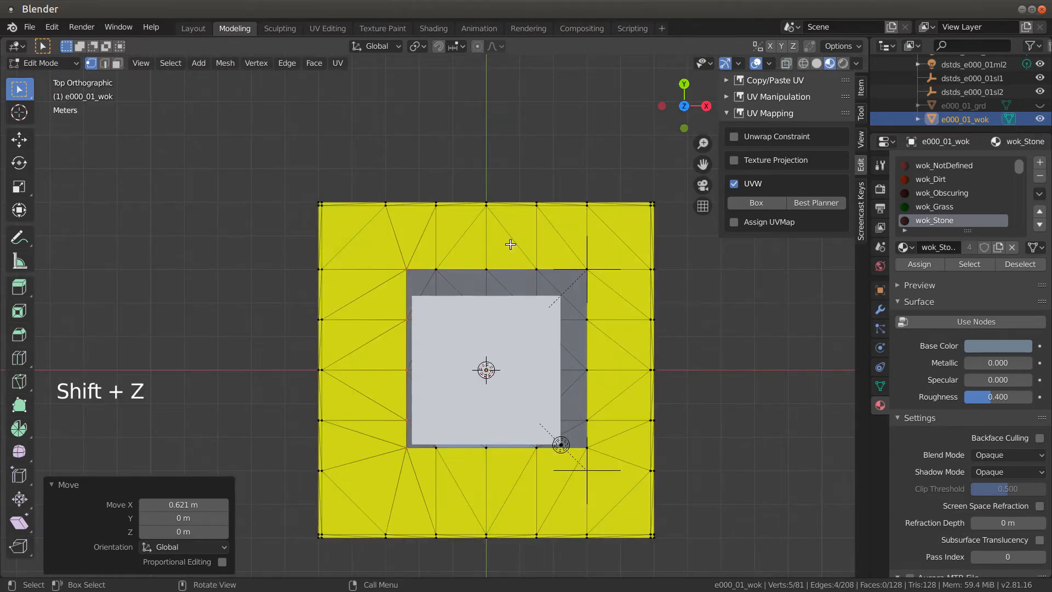
{"action": "left_click_drag", "start_coordinate": [389, 251], "coordinate": [591, 282]}
{"action": "key", "text": "g"}
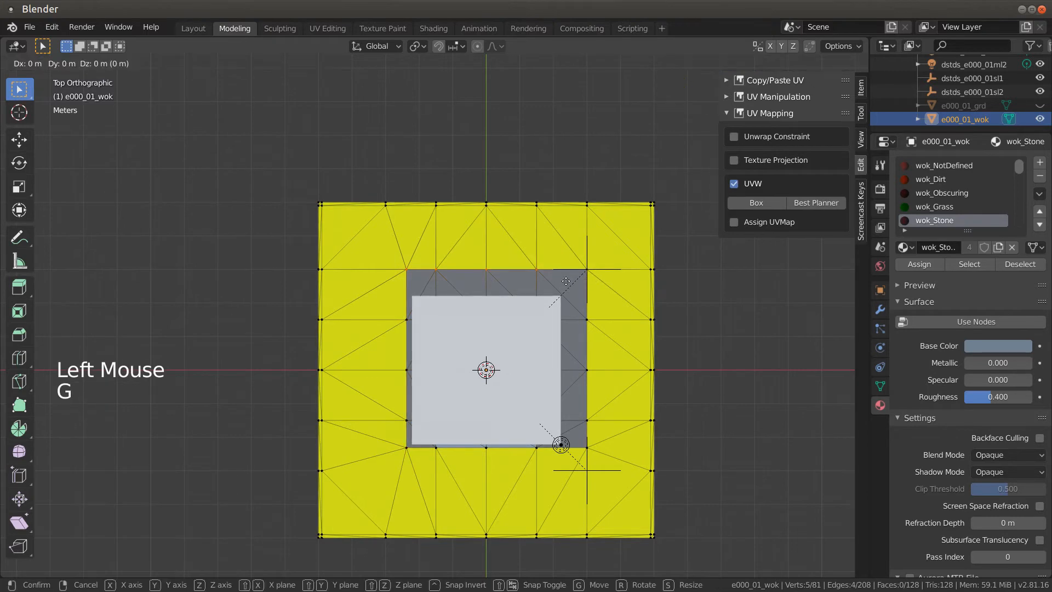
{"action": "key", "text": "y"}
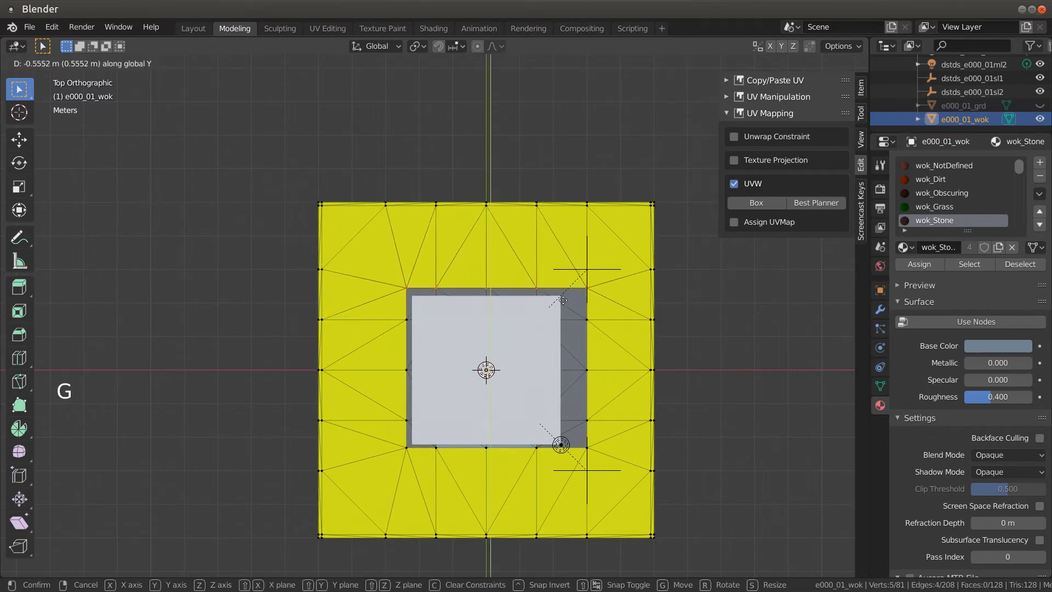
{"action": "left_click", "coordinate": [567, 306]}
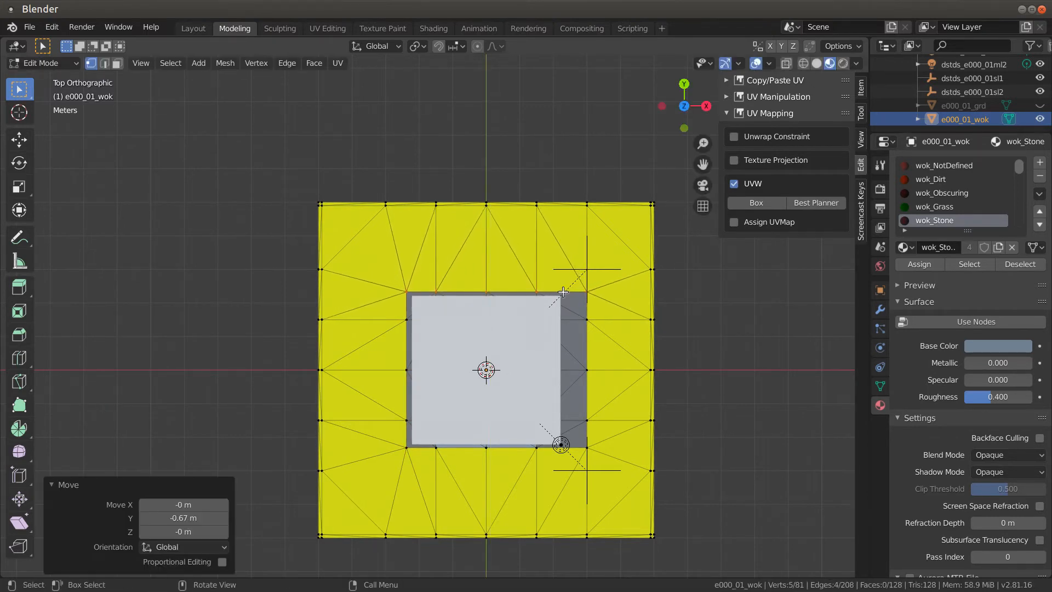
Move the walkmesh vertices on the cube's positive X side about -0.65 m along X toward its wall, and check the doorway fit.
{"action": "left_click_drag", "start_coordinate": [586, 320], "coordinate": [600, 455]}
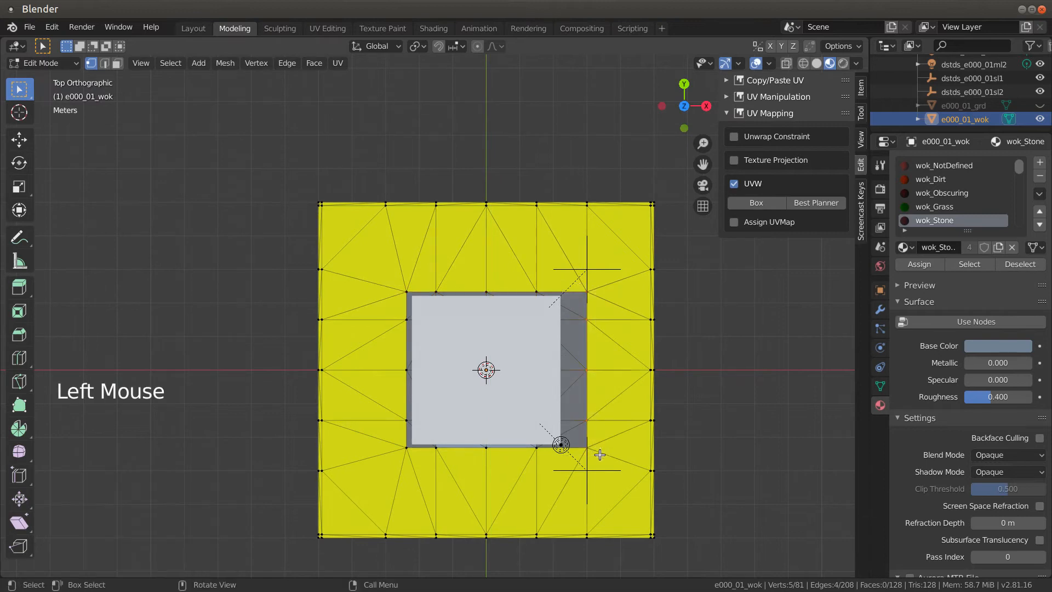
{"action": "key", "text": "g"}
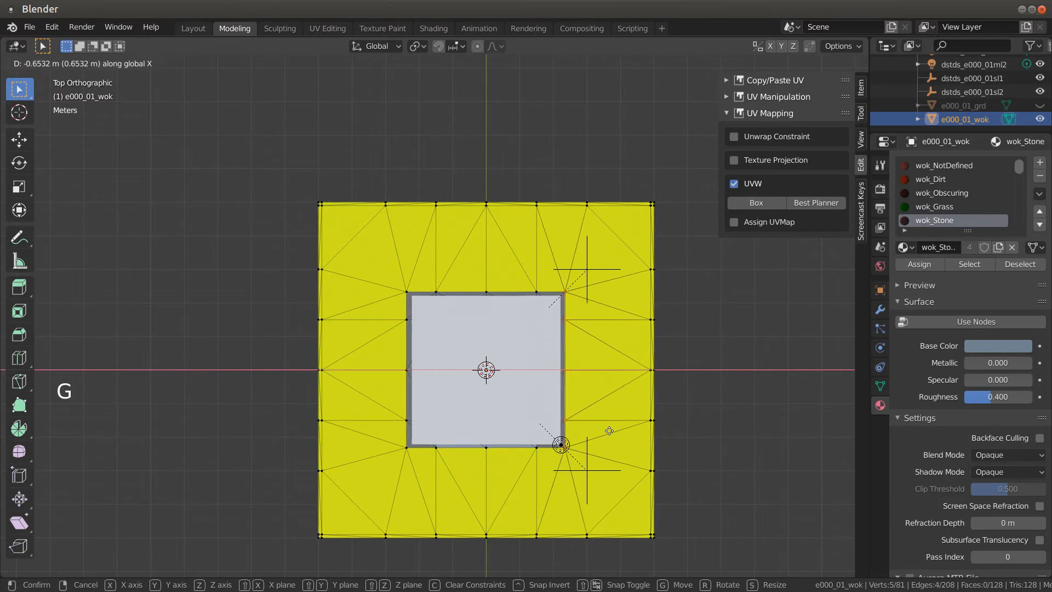
{"action": "left_click", "coordinate": [607, 429]}
{"action": "middle_click_drag", "start_coordinate": [608, 429], "coordinate": [561, 486]}
{"action": "left_click", "coordinate": [586, 476]}
{"action": "scroll", "coordinate": [357, 471], "scroll_direction": "up", "scroll_amount": 4}
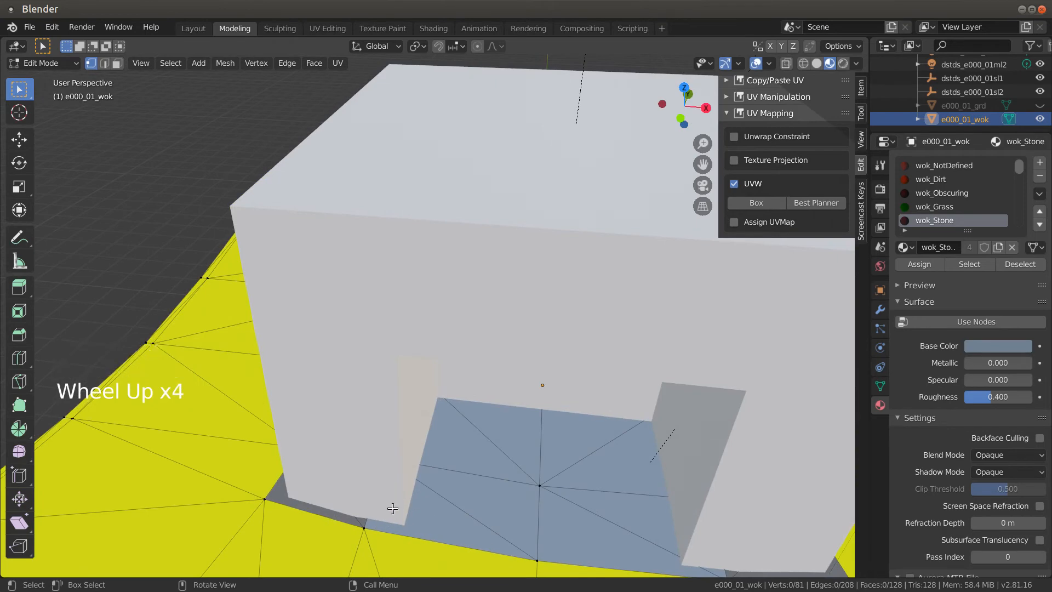
{"action": "middle_click_drag", "start_coordinate": [392, 507], "coordinate": [431, 515]}
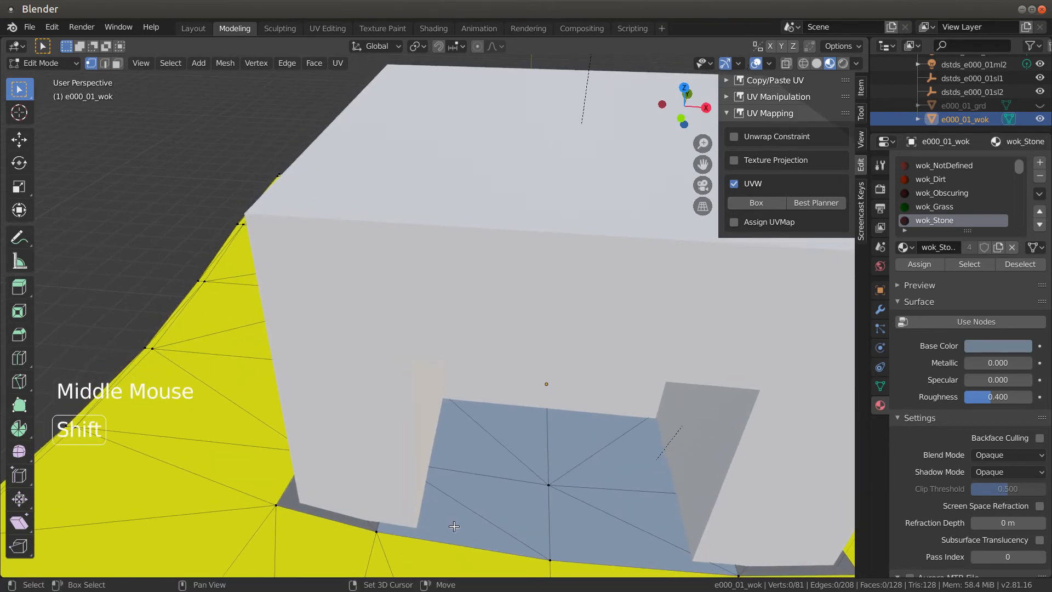
In a wireframe top view, move the three walkmesh vertices behind the doorway recess about -0.51 m along Y toward its back edge.
{"action": "key", "text": "shift+z"}
{"action": "key", "text": "KP_7"}
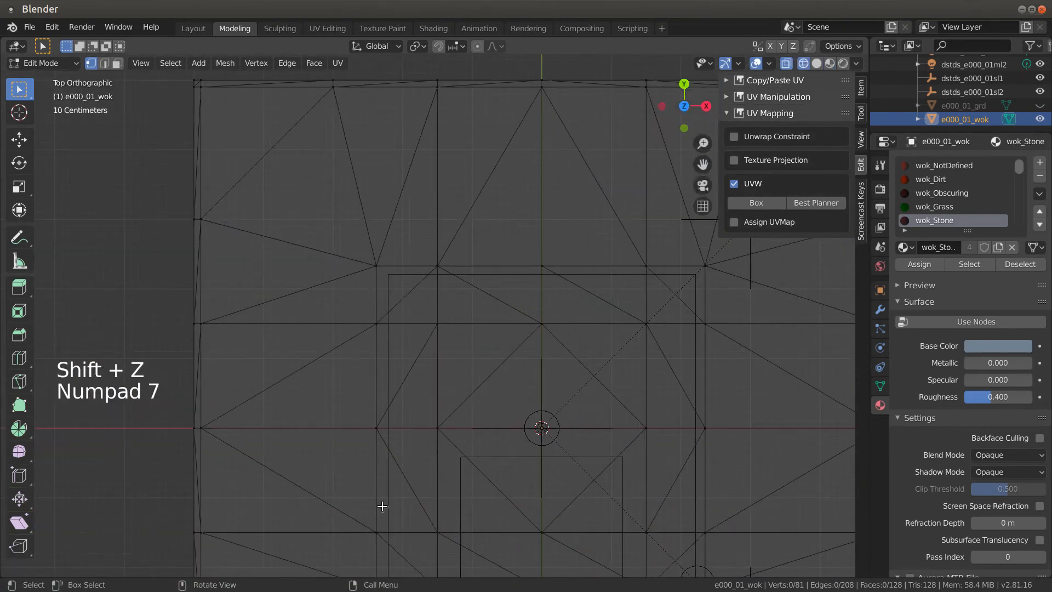
{"action": "scroll", "coordinate": [383, 505], "scroll_direction": "down", "scroll_amount": 3}
{"action": "middle_click_drag", "start_coordinate": [493, 380], "coordinate": [482, 347], "text": "shift"}
{"action": "scroll", "coordinate": [445, 346], "scroll_direction": "up", "scroll_amount": 2}
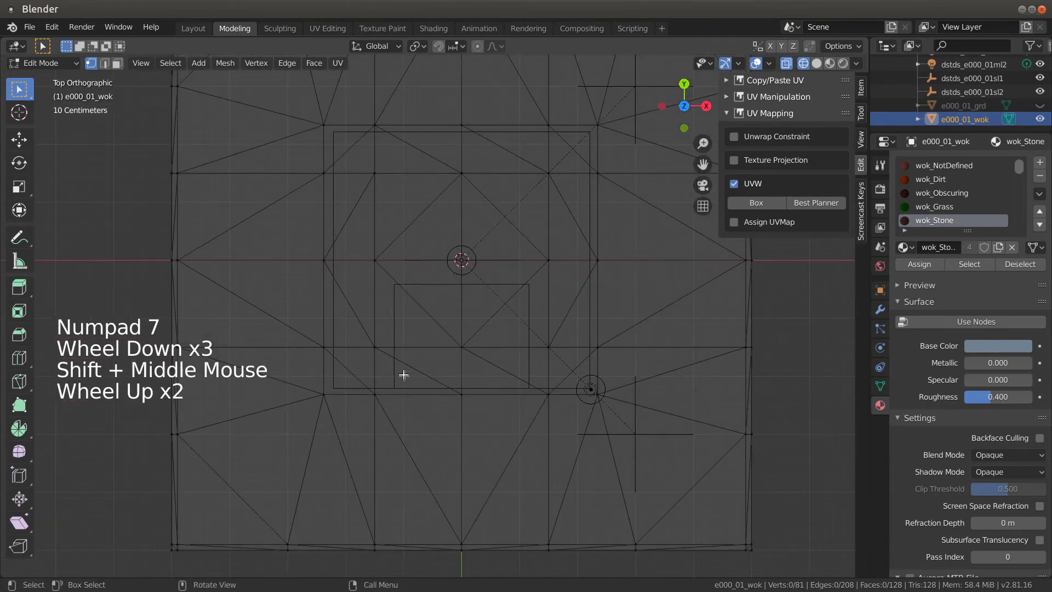
{"action": "left_click_drag", "start_coordinate": [357, 243], "coordinate": [553, 280]}
{"action": "key", "text": "g"}
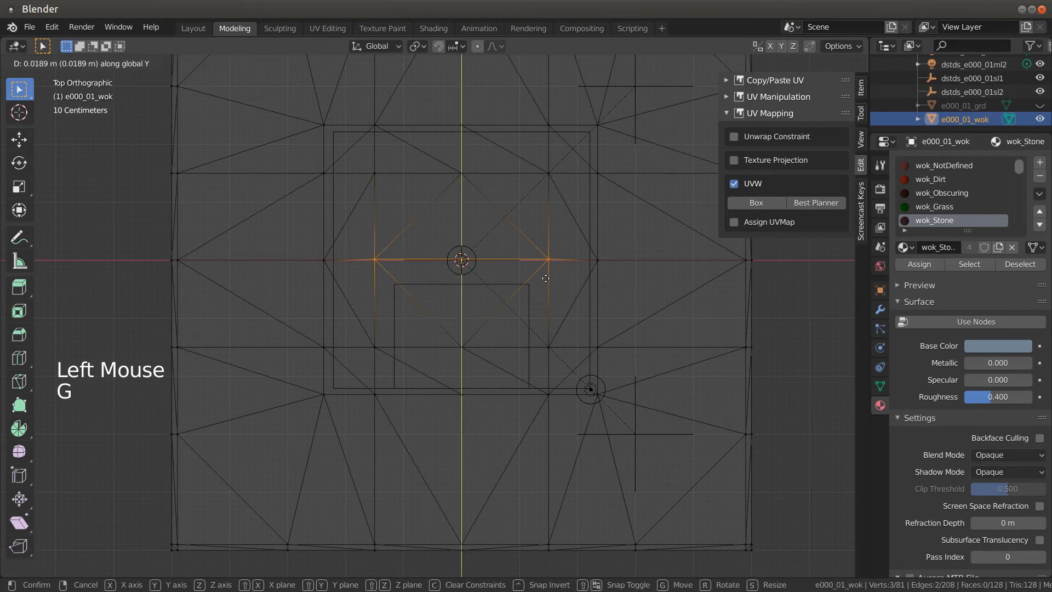
{"action": "left_click", "coordinate": [541, 308]}
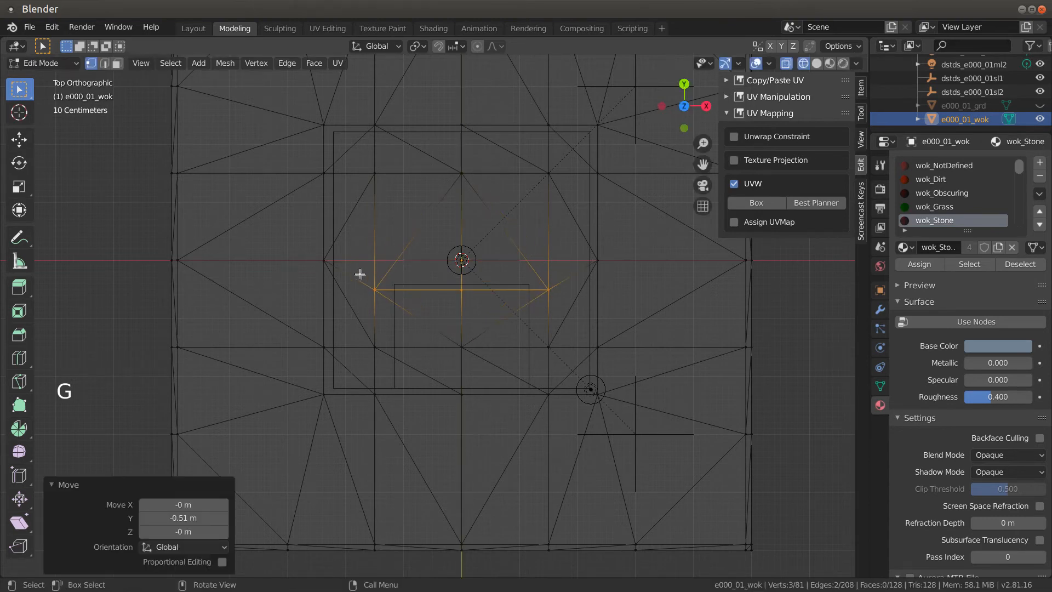
Move the three walkmesh vertices along the doorway's negative X side inward along X to just inside the doorway edge.
{"action": "left_click_drag", "start_coordinate": [360, 274], "coordinate": [398, 419]}
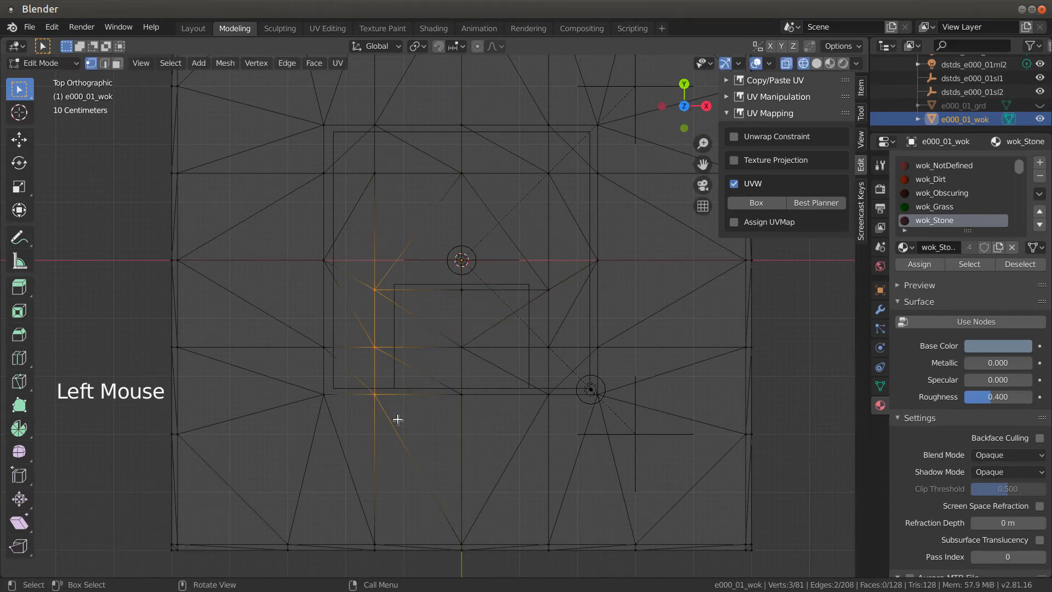
{"action": "key", "text": "g"}
{"action": "key", "text": "x"}
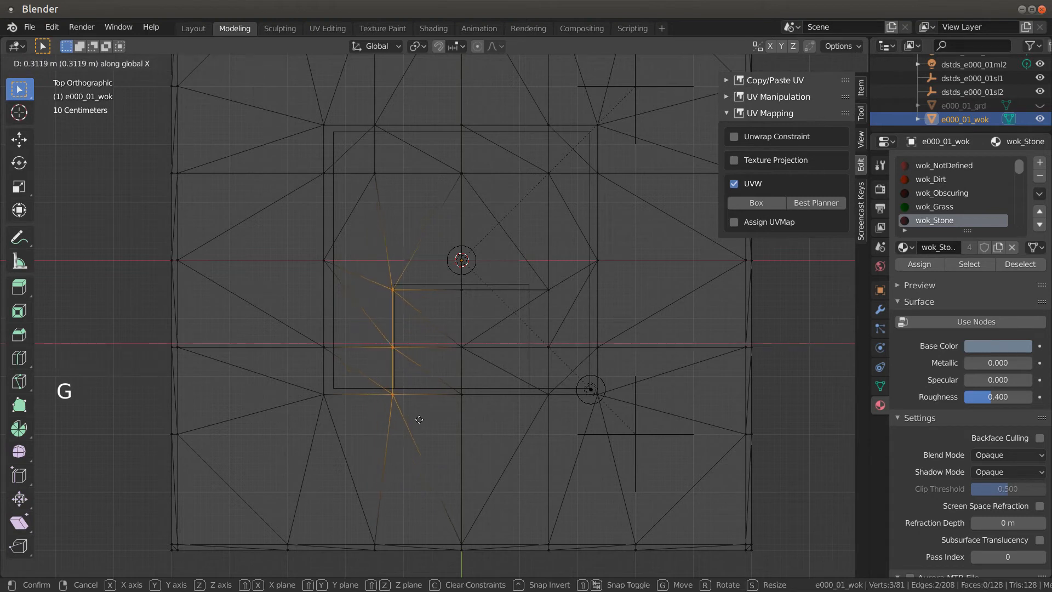
{"action": "left_click", "coordinate": [425, 419]}
Move the three walkmesh vertices along the doorway's positive X side about -0.51 m along X, and return to solid shading.
{"action": "left_click_drag", "start_coordinate": [511, 266], "coordinate": [570, 410]}
{"action": "key", "text": "g"}
{"action": "key", "text": "x"}
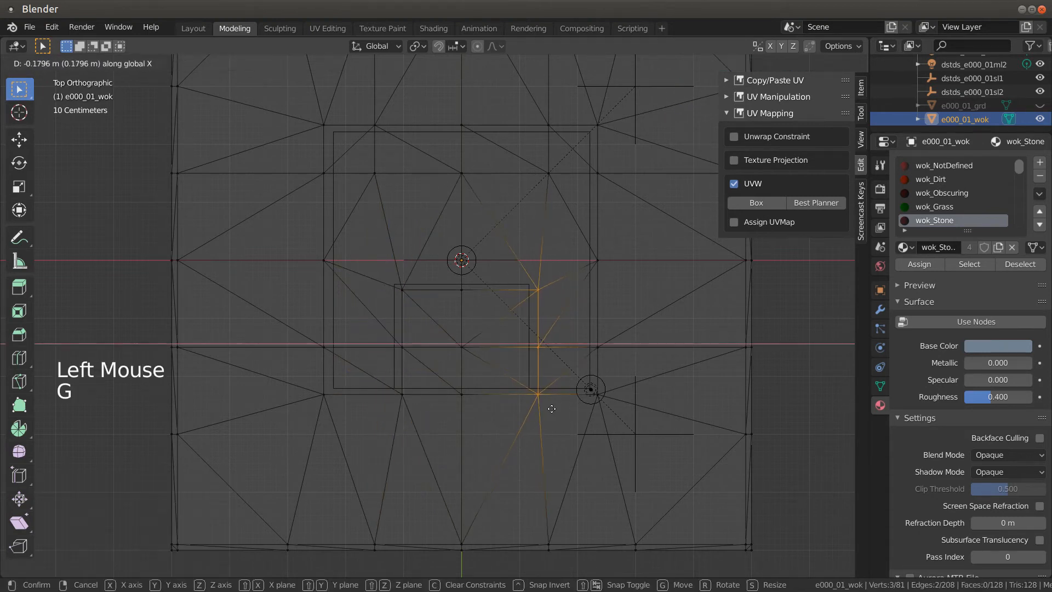
{"action": "left_click", "coordinate": [533, 423]}
{"action": "mouse_move", "coordinate": [533, 423]}
{"action": "middle_mouse_down"}
{"action": "mouse_move", "coordinate": [533, 374]}
{"action": "mouse_move", "coordinate": [449, 341]}
{"action": "middle_mouse_up"}
{"action": "key", "text": "shift+z"}
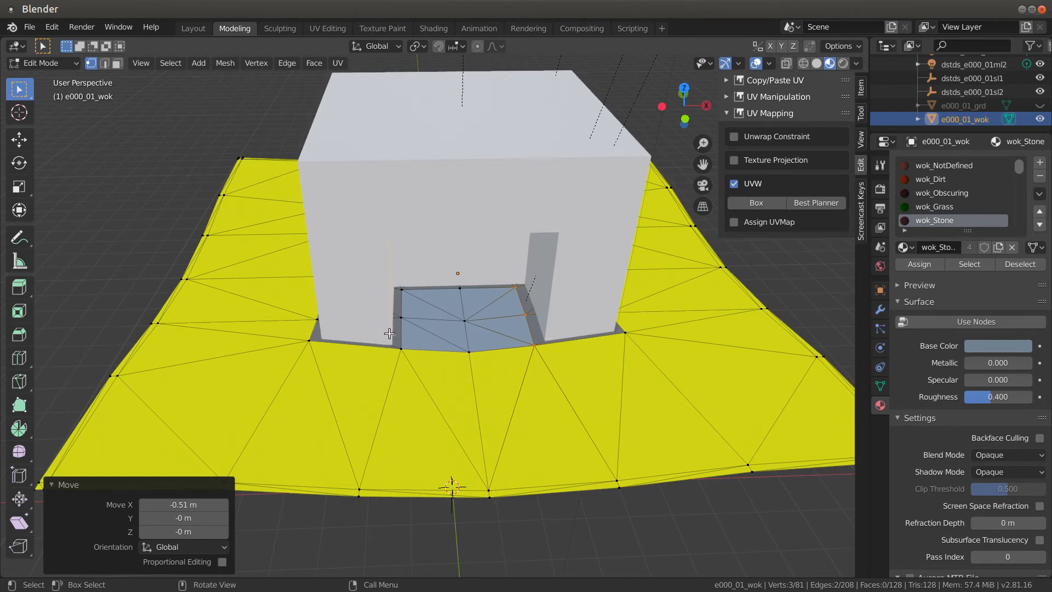
Examine from all sides how the walkmesh fits around the cube's walls and the stone doorway floor.
{"action": "middle_click_drag", "start_coordinate": [567, 327], "coordinate": [518, 252]}
{"action": "middle_click_drag", "start_coordinate": [235, 295], "coordinate": [327, 311]}
{"action": "scroll", "coordinate": [373, 301], "scroll_direction": "down", "scroll_amount": 4}
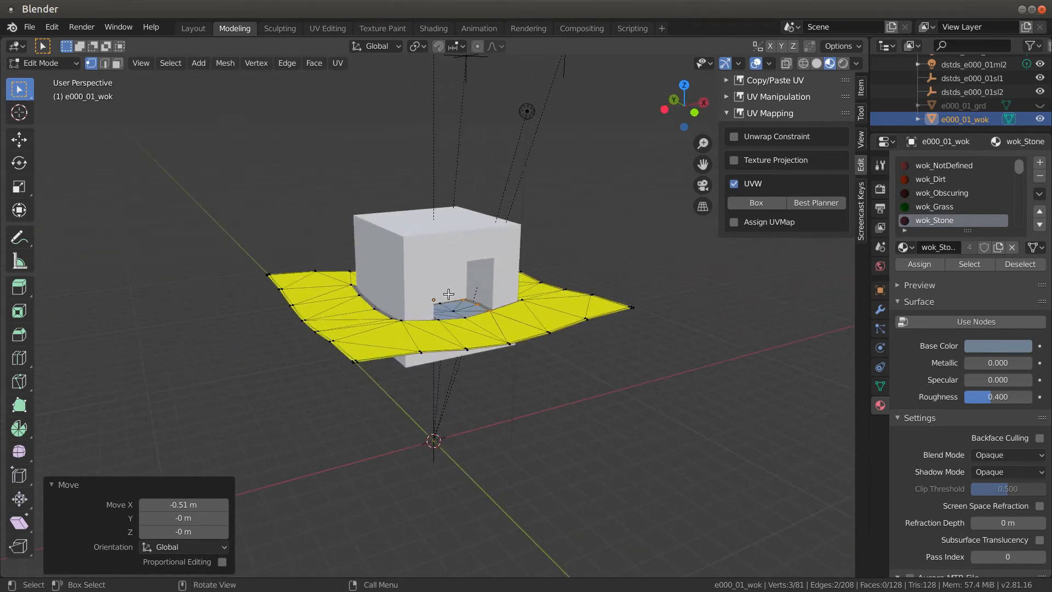
{"action": "middle_click_drag", "start_coordinate": [448, 294], "coordinate": [411, 320]}
{"action": "scroll", "coordinate": [411, 320], "scroll_direction": "up", "scroll_amount": 3}
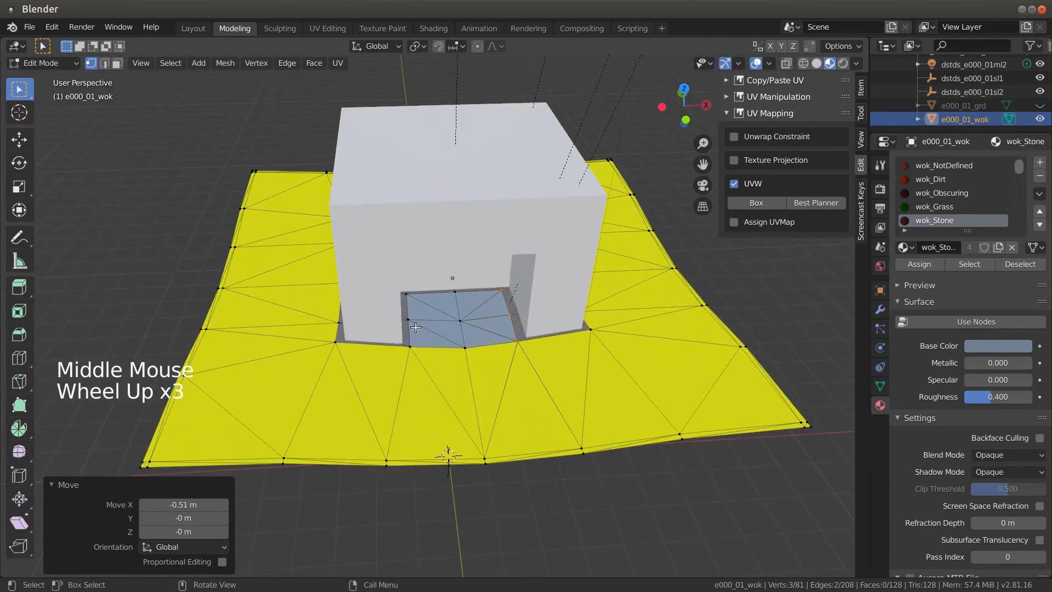
{"action": "middle_click_drag", "start_coordinate": [420, 308], "coordinate": [384, 340]}
{"action": "left_click", "coordinate": [387, 321]}
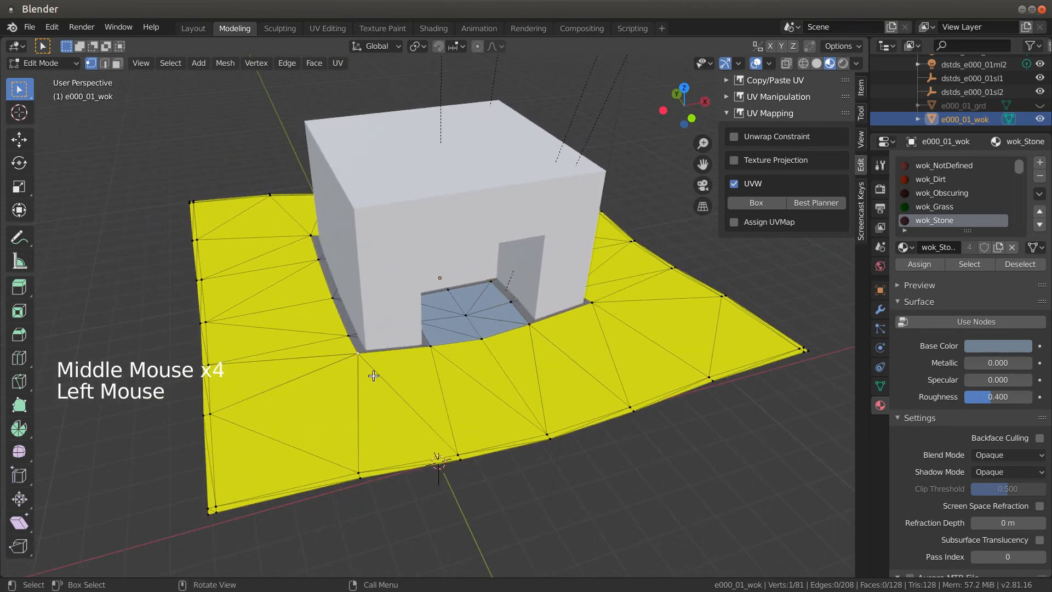
{"action": "middle_click_drag", "start_coordinate": [373, 358], "coordinate": [408, 170]}
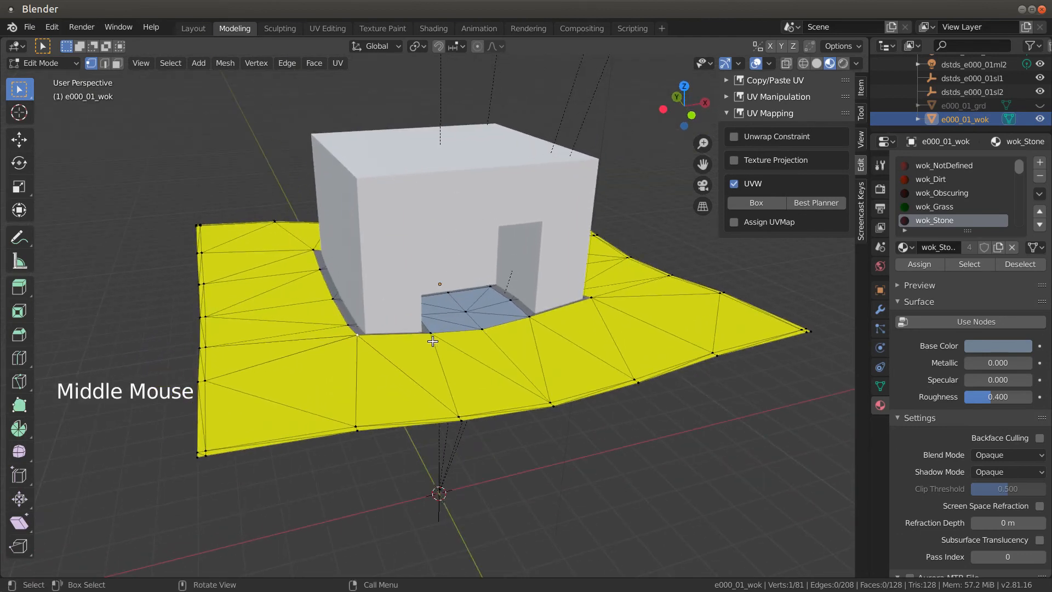
{"action": "middle_click_drag", "start_coordinate": [428, 326], "coordinate": [495, 334]}
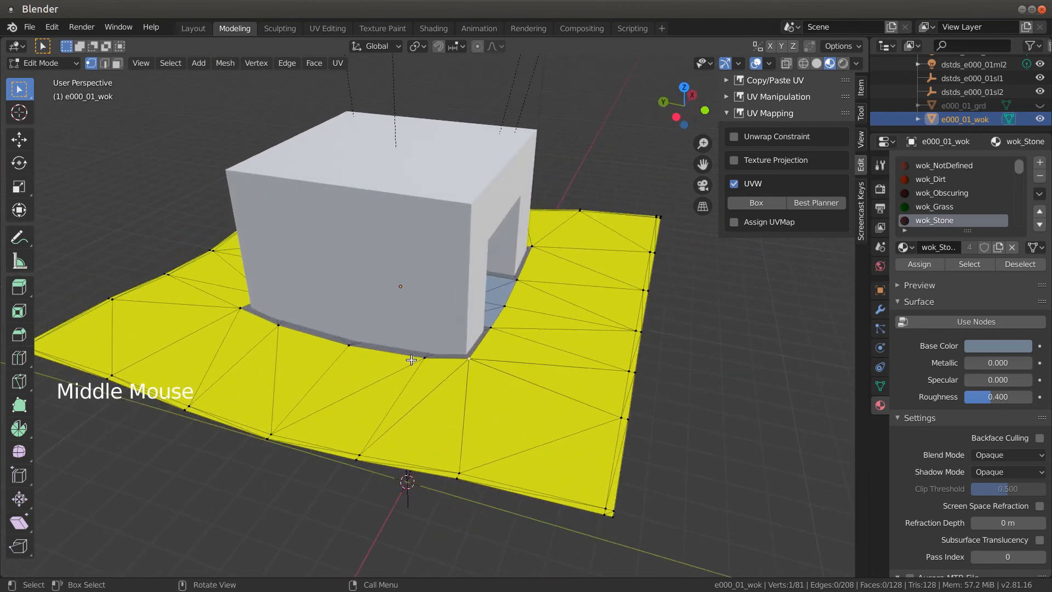
{"action": "middle_click_drag", "start_coordinate": [408, 362], "coordinate": [486, 350]}
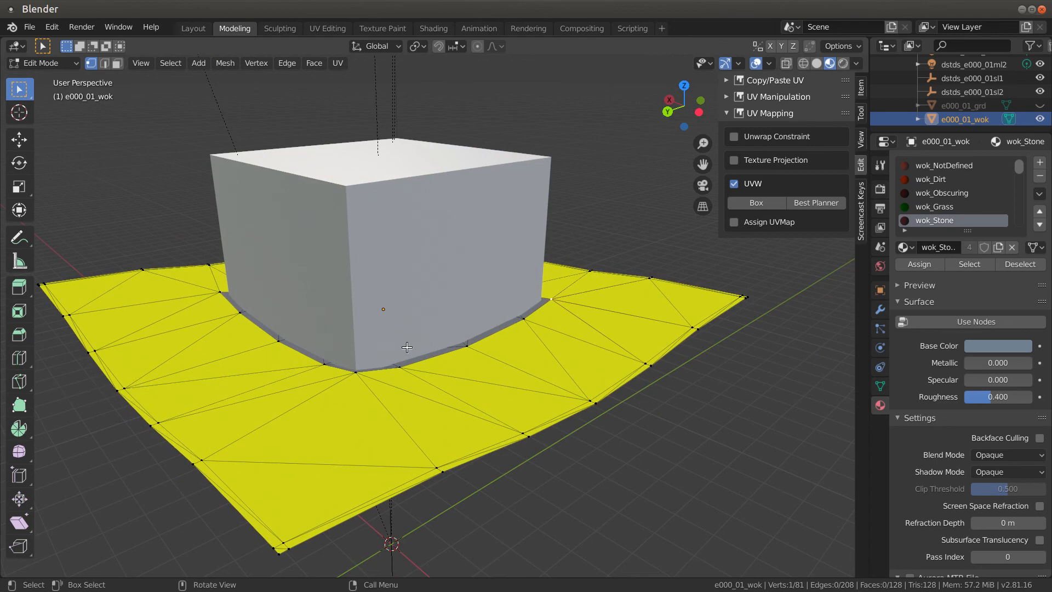
{"action": "middle_click_drag", "start_coordinate": [407, 346], "coordinate": [273, 355]}
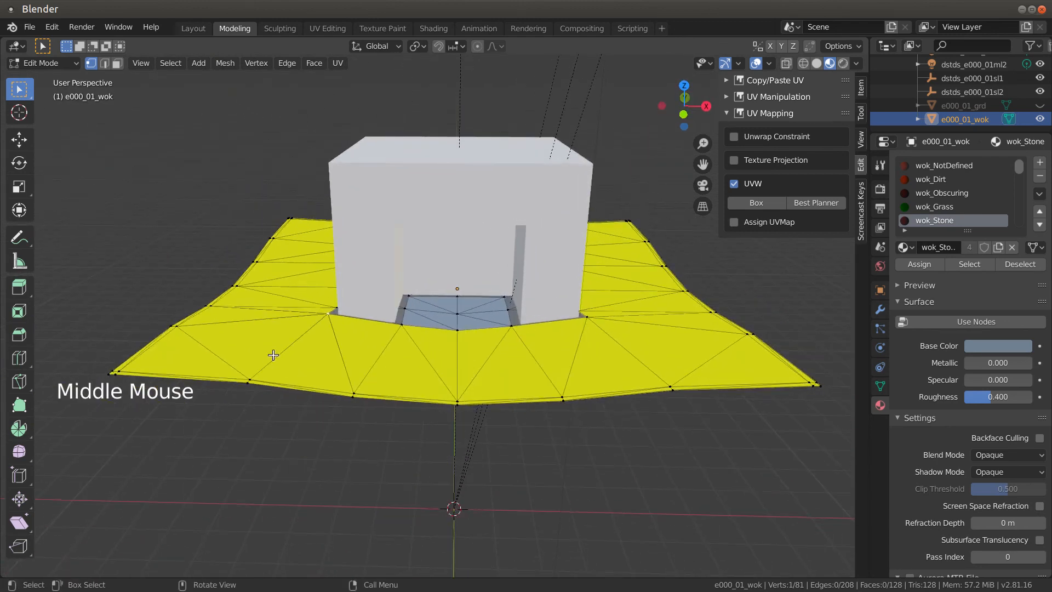
{"action": "middle_click_drag", "start_coordinate": [515, 338], "coordinate": [537, 327]}
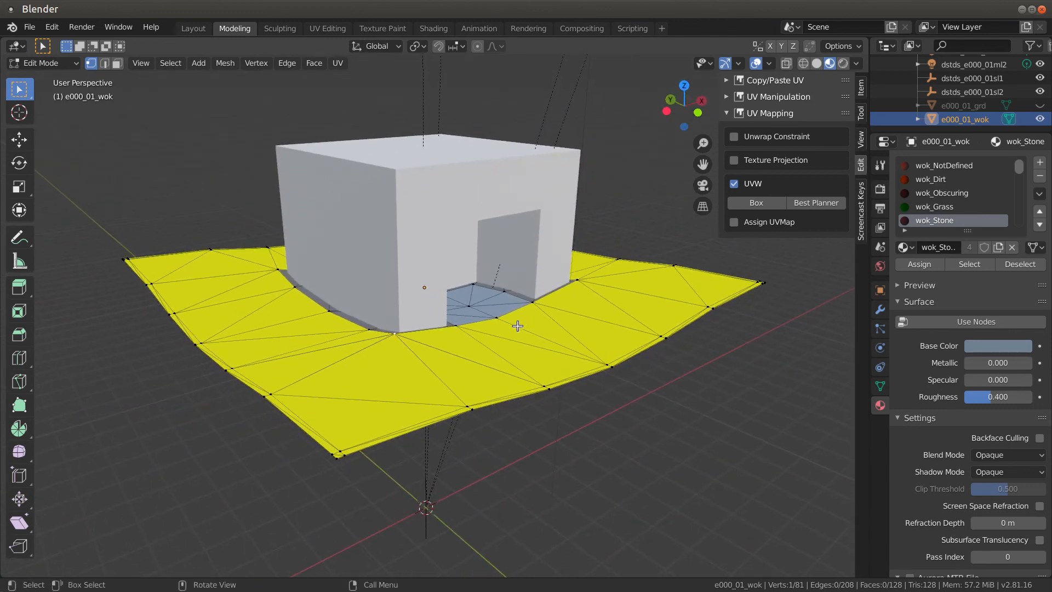